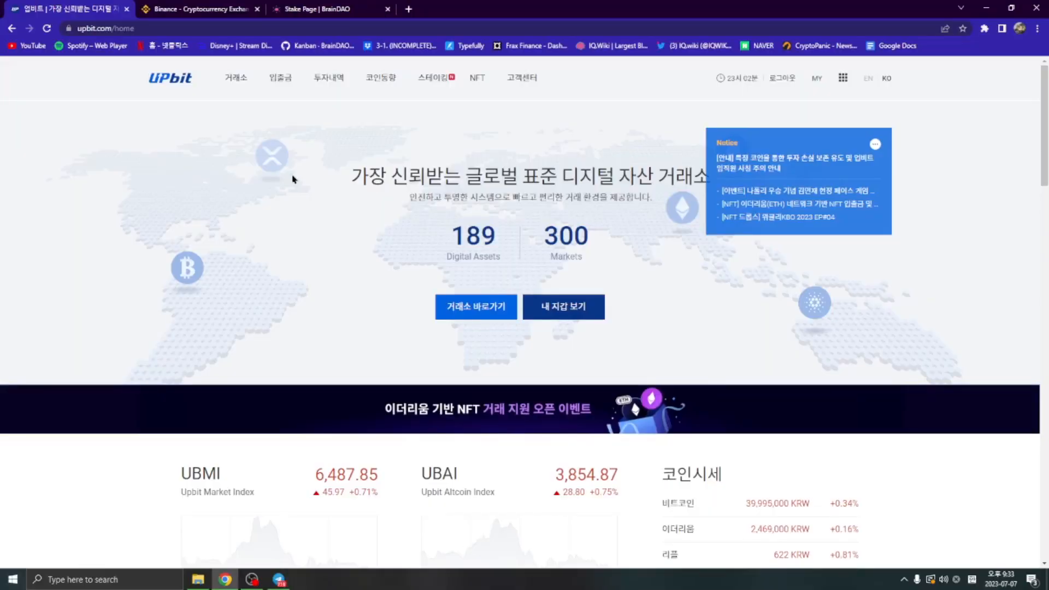
- Find IQ in Upbit's deposit and withdrawal asset list by searching for "iq" and open its deposit and withdrawal details
{"action": "left_click", "coordinate": [281, 77]}
{"action": "left_click", "coordinate": [262, 173]}
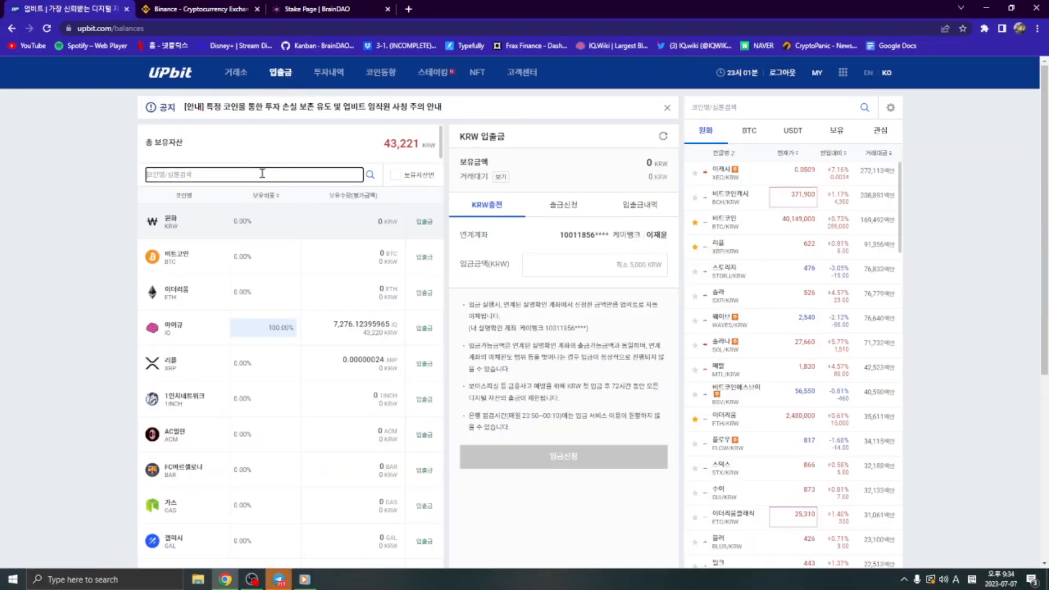
{"action": "type", "text": "iq"}
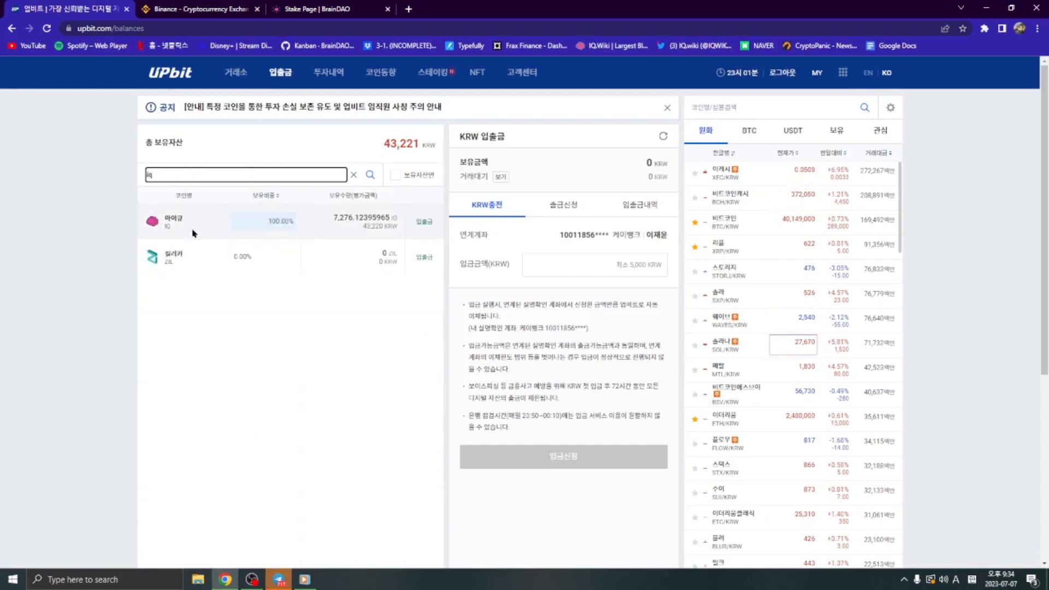
{"action": "left_click", "coordinate": [194, 233]}
{"action": "left_click", "coordinate": [586, 408]}
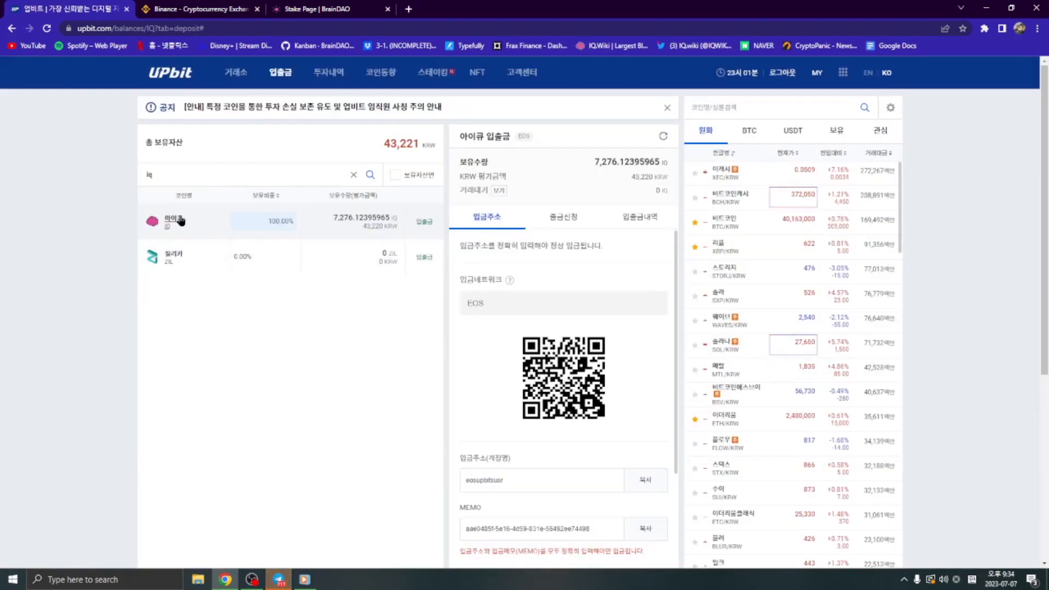
- Start a regular IQ withdrawal request on the EOS network and set the withdrawal quantity to 3000
{"action": "left_click", "coordinate": [563, 217]}
{"action": "scroll", "coordinate": [590, 342], "scroll_direction": "down", "scroll_amount": 1}
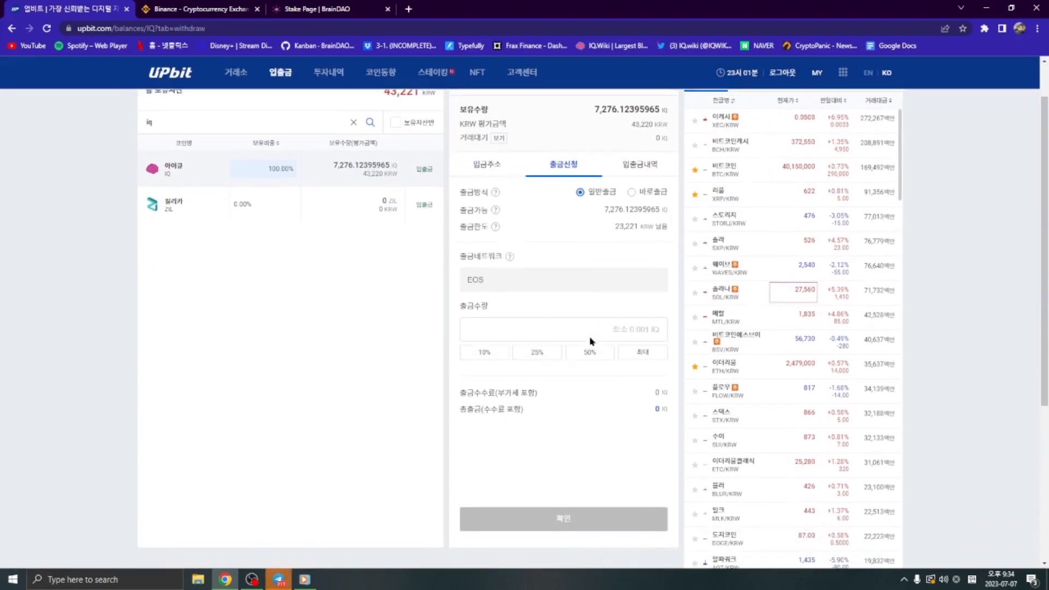
{"action": "left_click", "coordinate": [515, 323]}
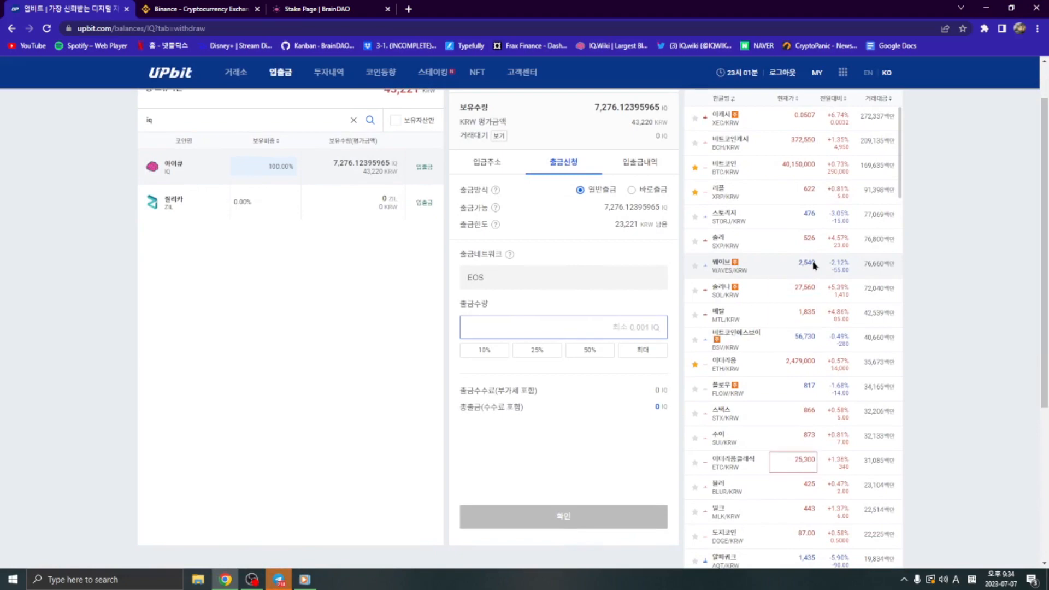
{"action": "type", "text": "3000"}
- Switch to Binance, find IQ in the Fiat and Spot wallet by searching for "iq", and open its crypto deposit page
{"action": "left_click", "coordinate": [200, 9]}
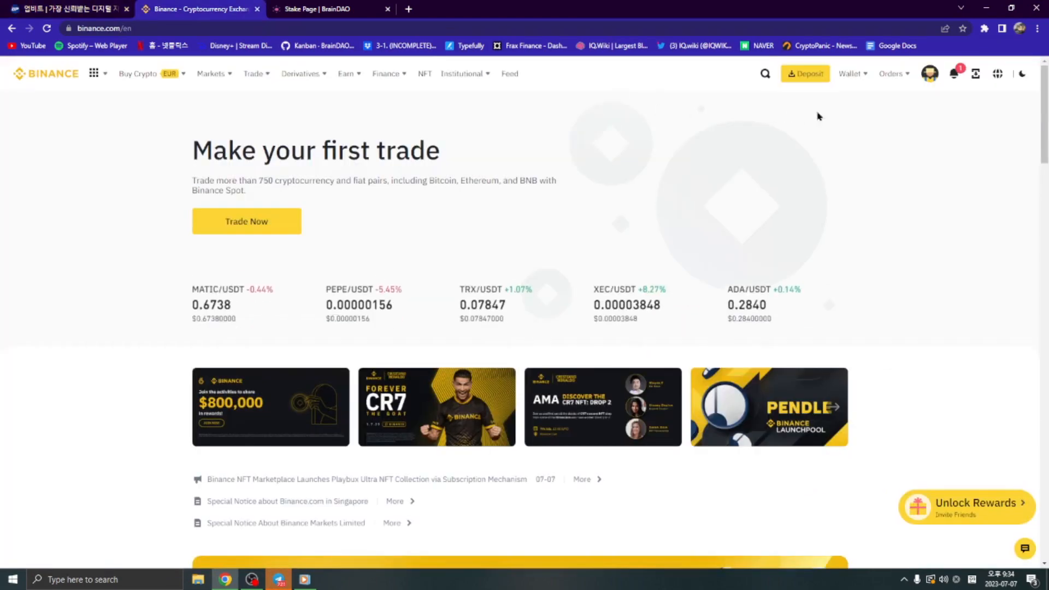
{"action": "mouse_move", "coordinate": [853, 80]}
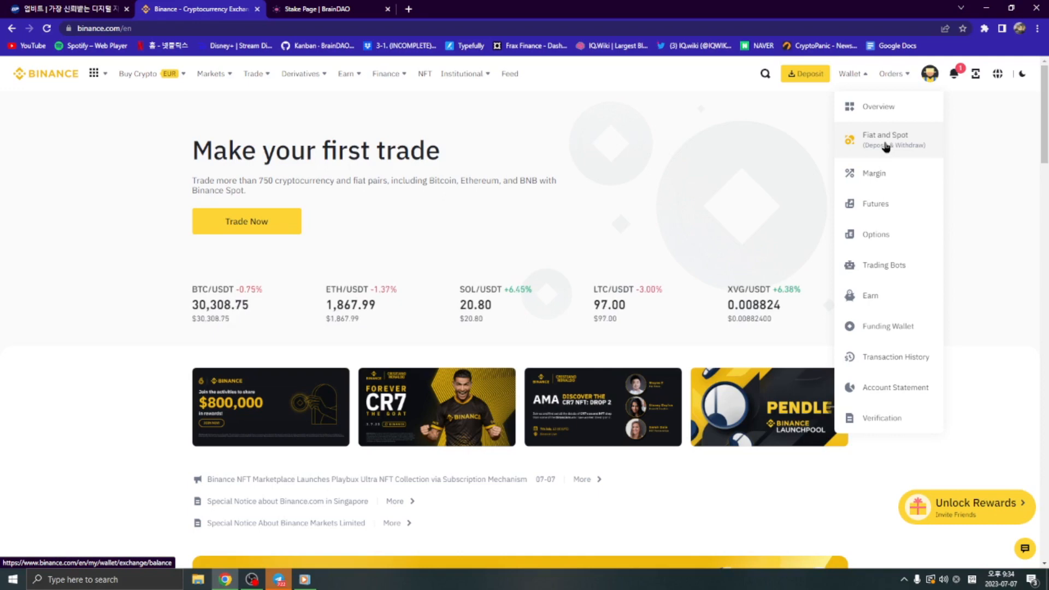
{"action": "left_click", "coordinate": [886, 146]}
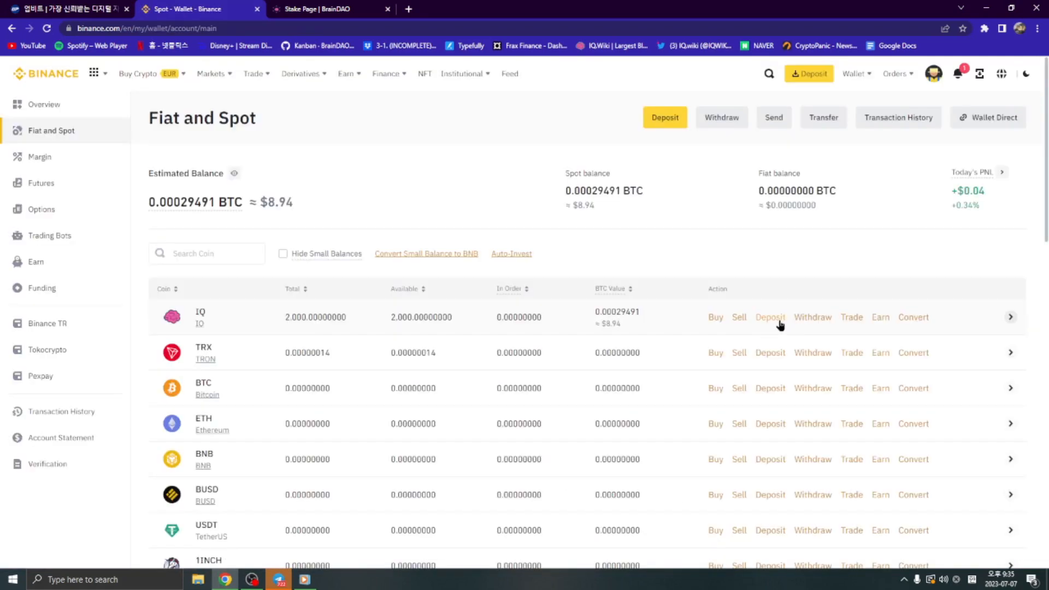
{"action": "left_click", "coordinate": [236, 257]}
{"action": "type", "text": "iq"}
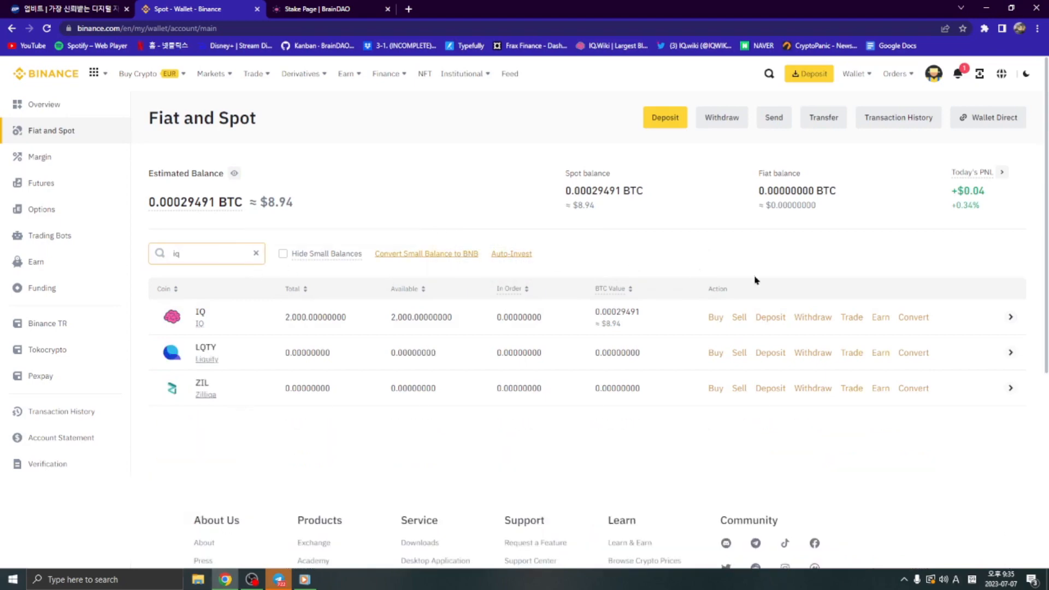
{"action": "left_click", "coordinate": [770, 318]}
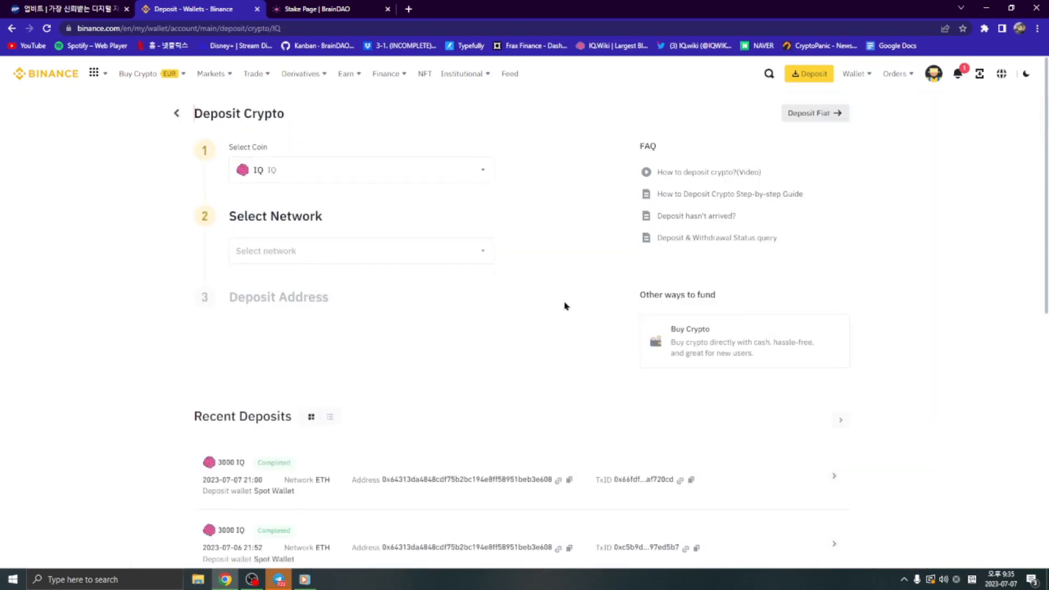
- Select EOS as the IQ deposit network and reveal the deposit address and MEMO
{"action": "left_click", "coordinate": [463, 257]}
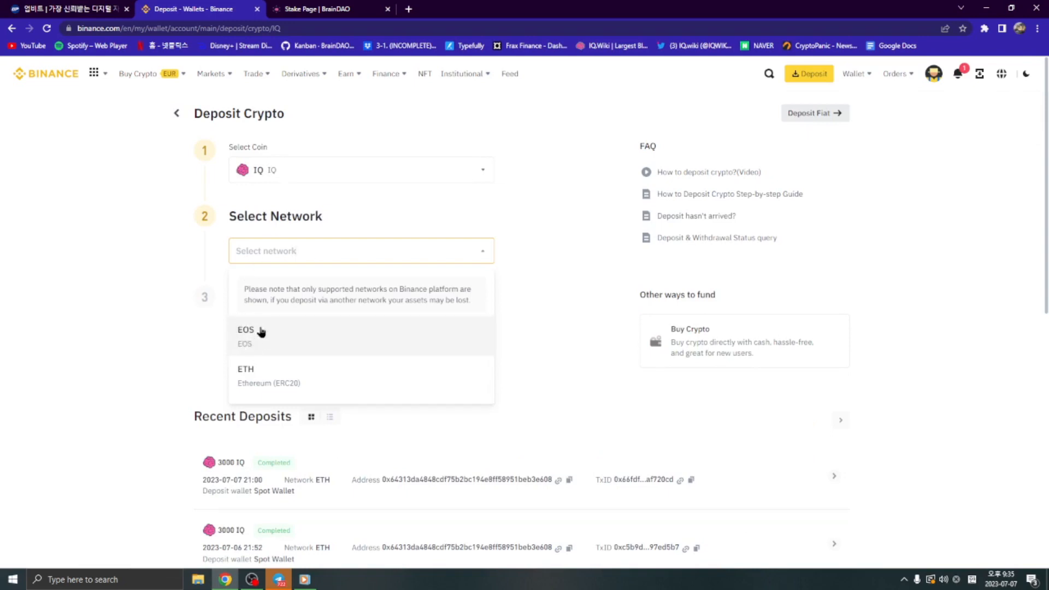
{"action": "left_click", "coordinate": [285, 337]}
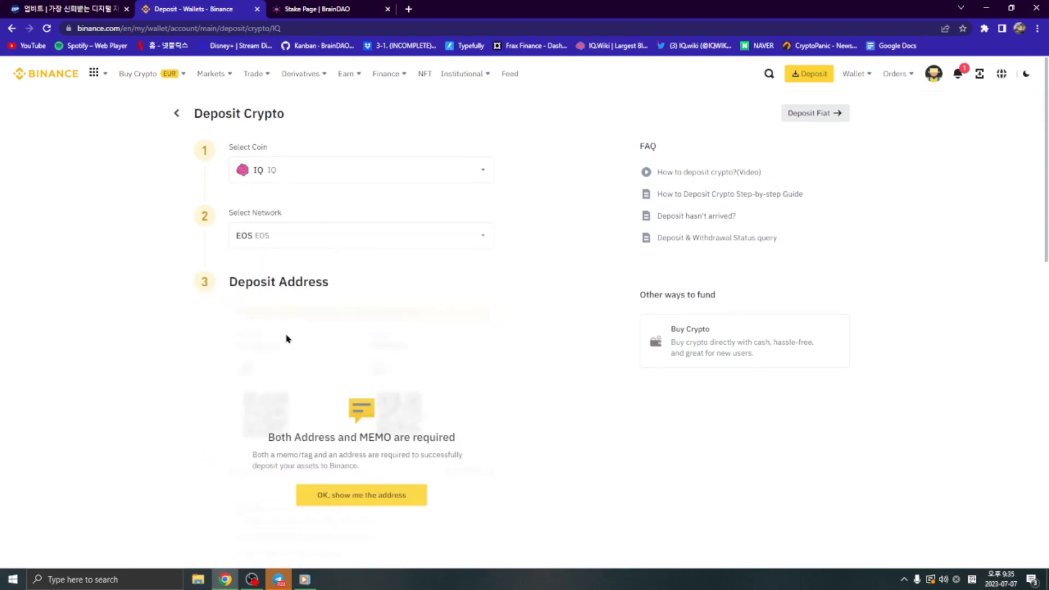
{"action": "left_click", "coordinate": [379, 499]}
{"action": "scroll", "coordinate": [376, 500], "scroll_direction": "down", "scroll_amount": 1}
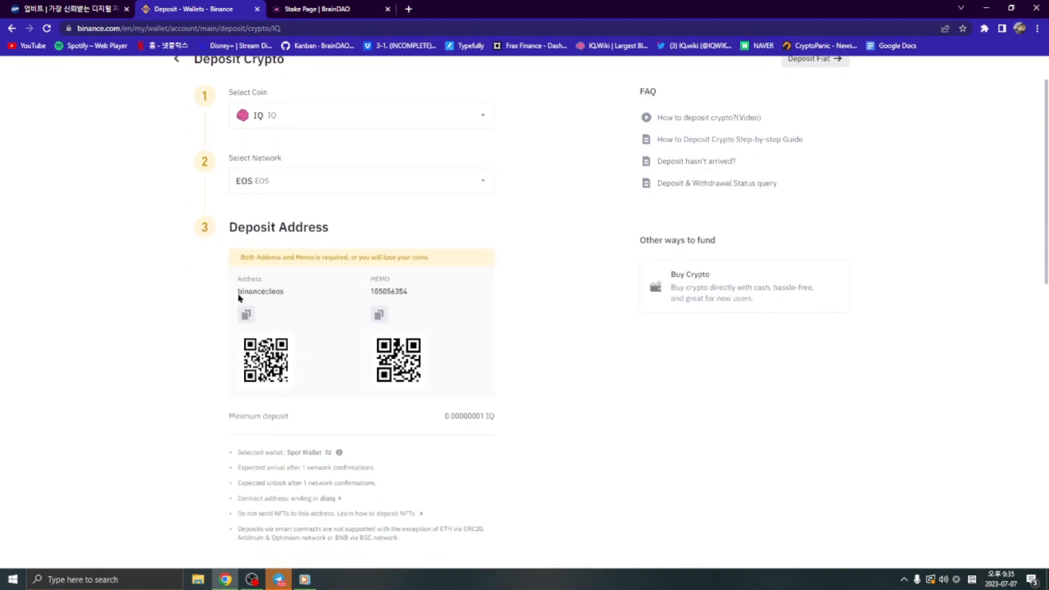
- Copy the Binance EOS deposit address and paste it as the recipient address in Upbit's IQ withdrawal form
{"action": "left_click", "coordinate": [246, 316]}
{"action": "left_click", "coordinate": [90, 8]}
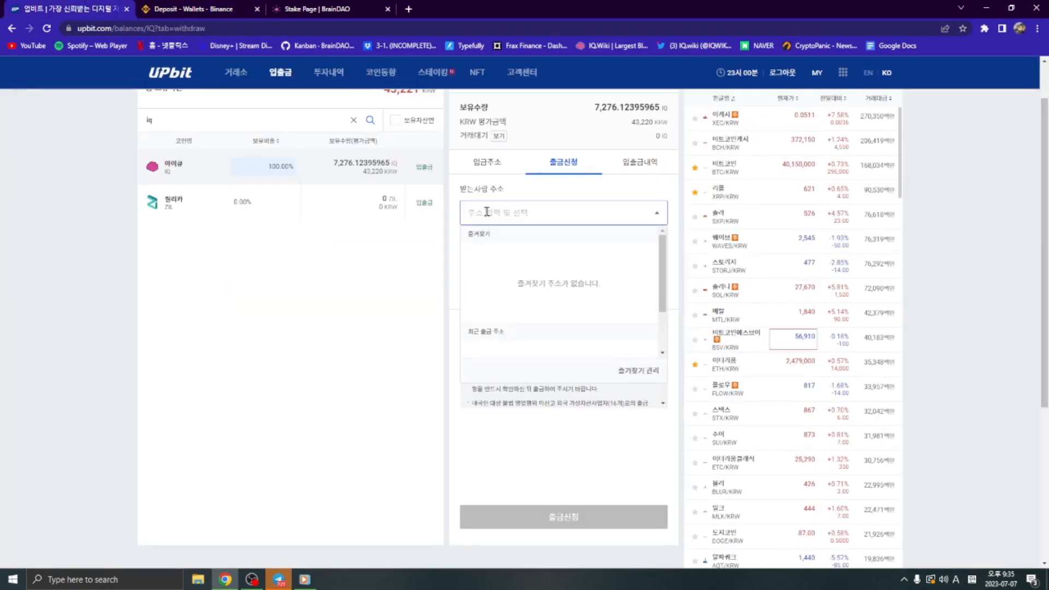
{"action": "key", "text": "ctrl+v"}
{"action": "left_click", "coordinate": [438, 265]}
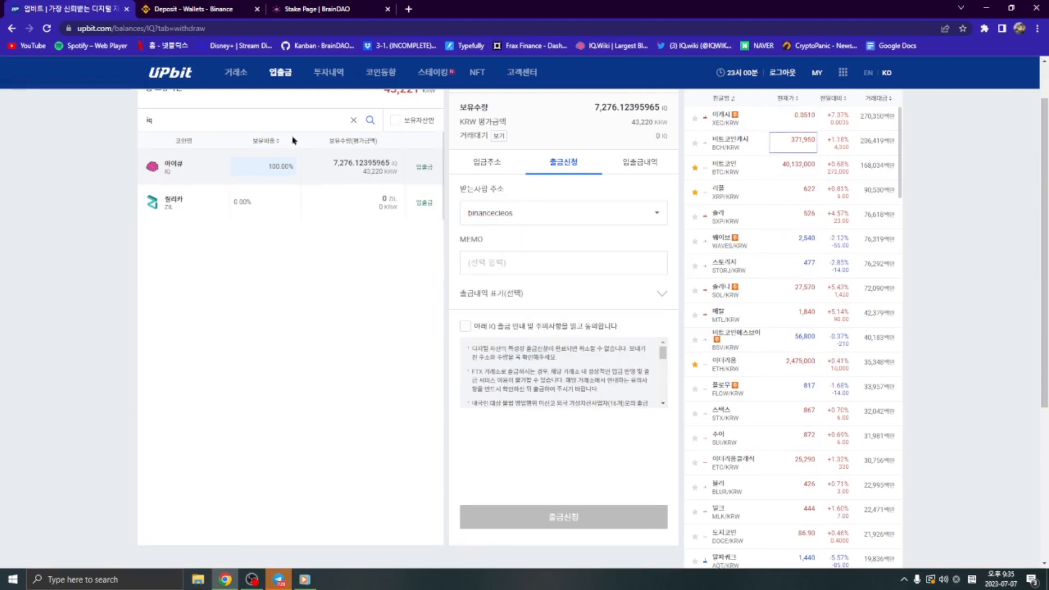
- Return to the Binance deposit page and copy the MEMO belonging to the EOS deposit address
{"action": "left_click", "coordinate": [191, 9]}
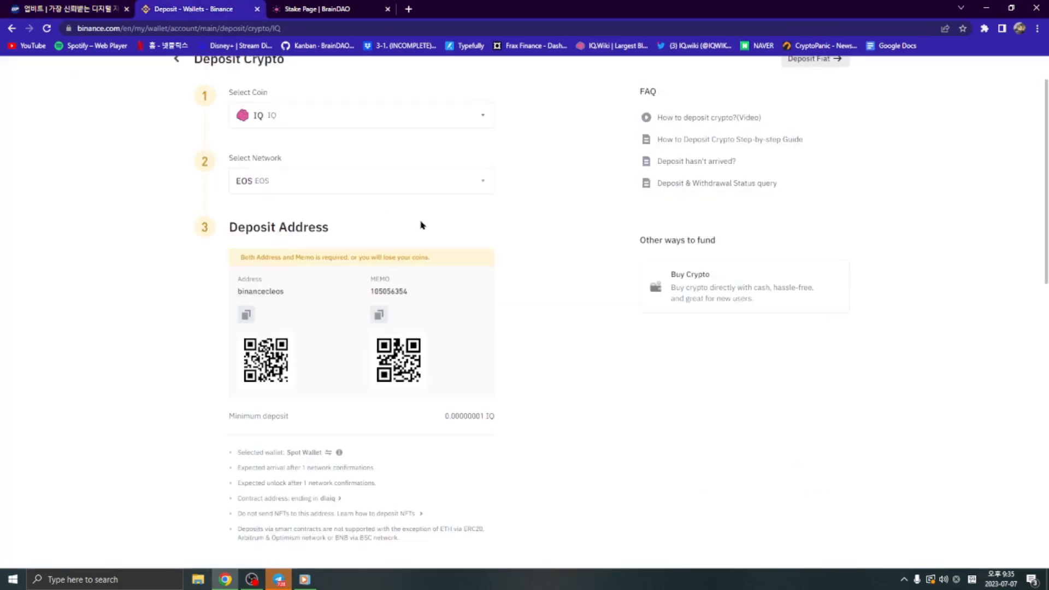
{"action": "left_click_drag", "start_coordinate": [399, 291], "coordinate": [369, 292]}
{"action": "left_click", "coordinate": [379, 314]}
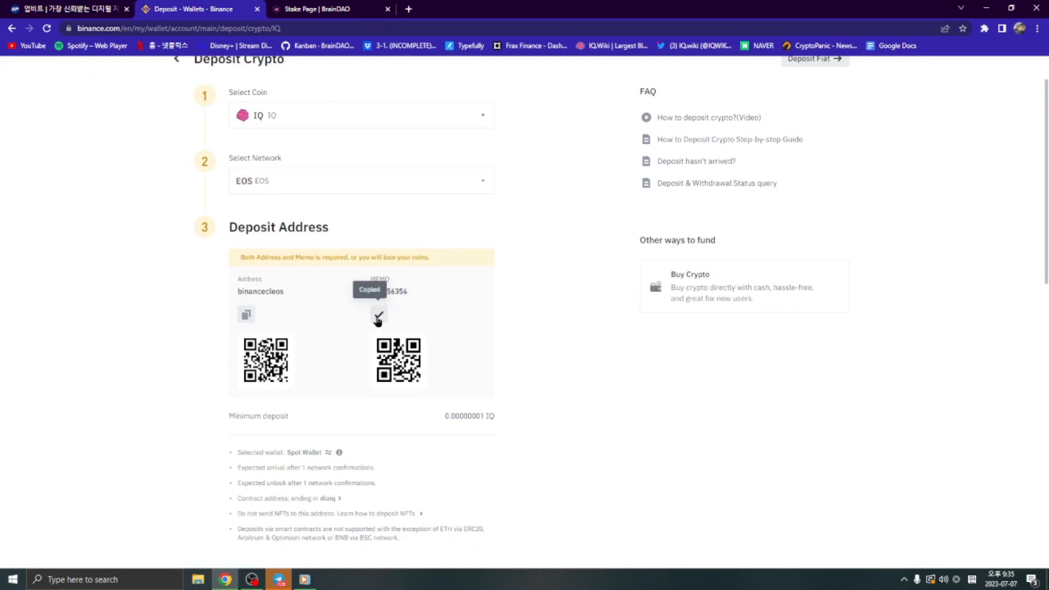
{"action": "scroll", "coordinate": [379, 314], "scroll_direction": "down", "scroll_amount": 1}
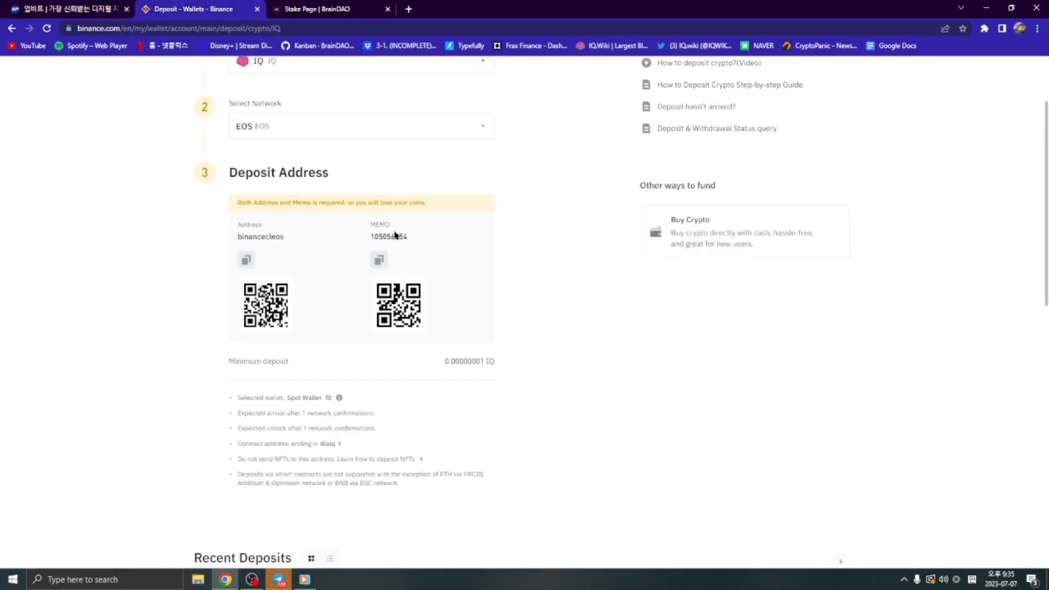
- Enter the copied MEMO in Upbit's withdrawal form, agree to the IQ withdrawal notice and submit the request
{"action": "left_click", "coordinate": [71, 9]}
{"action": "scroll", "coordinate": [541, 487], "scroll_direction": "down", "scroll_amount": 2}
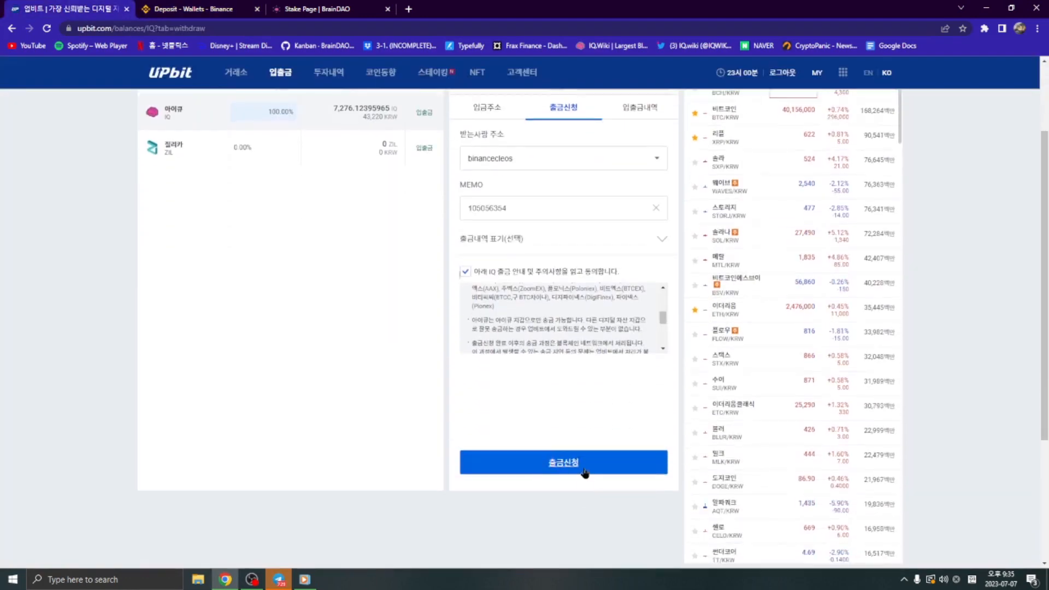
{"action": "left_click", "coordinate": [581, 462]}
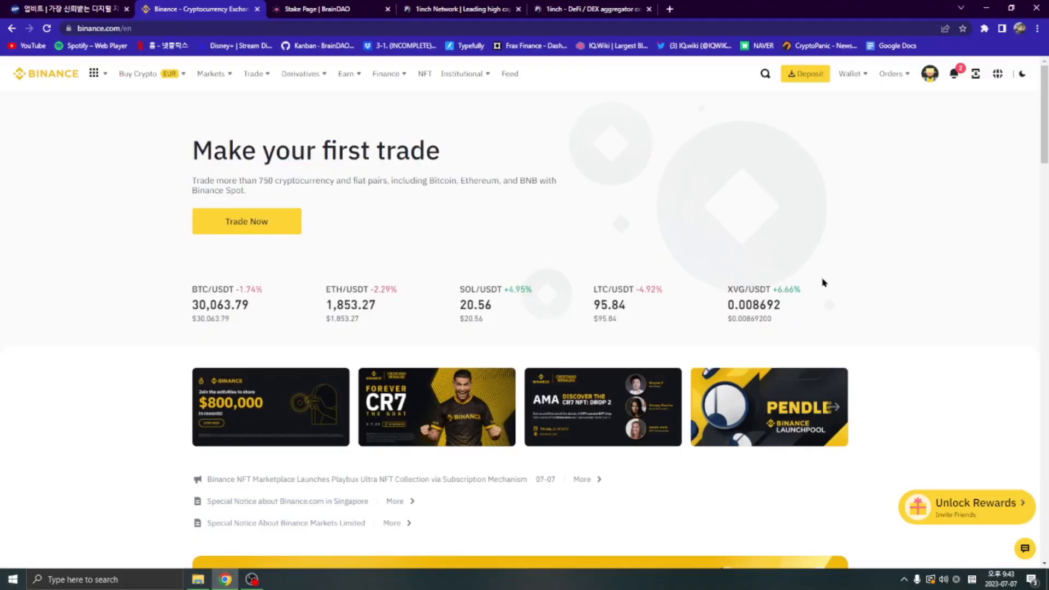
- Find IQ in Binance's Fiat and Spot wallet by searching for "iq" and open its crypto withdrawal page
{"action": "mouse_move", "coordinate": [851, 73]}
{"action": "left_click", "coordinate": [868, 138]}
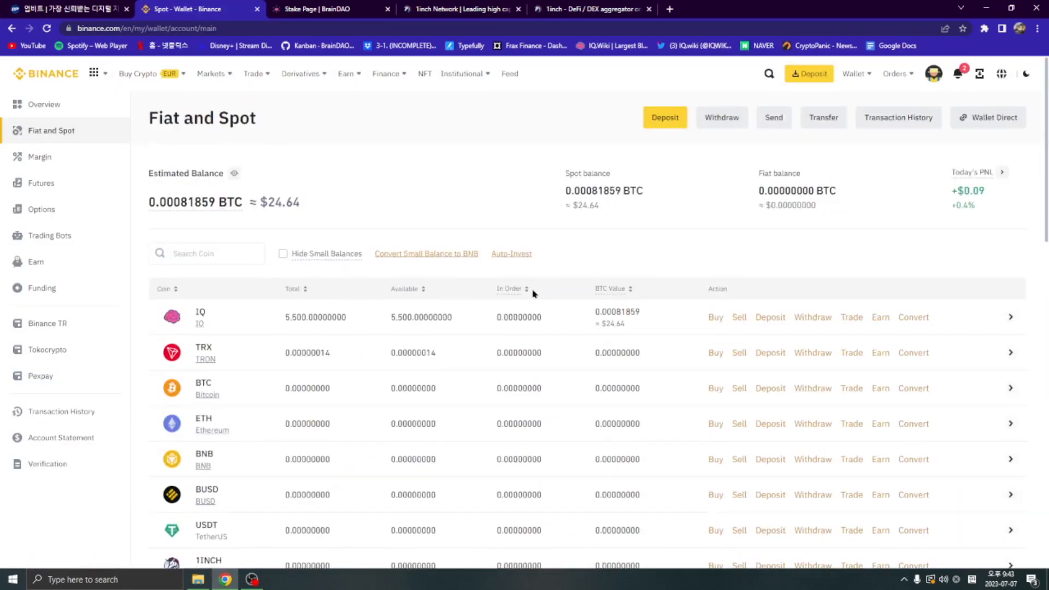
{"action": "left_click", "coordinate": [227, 252]}
{"action": "type", "text": "iq"}
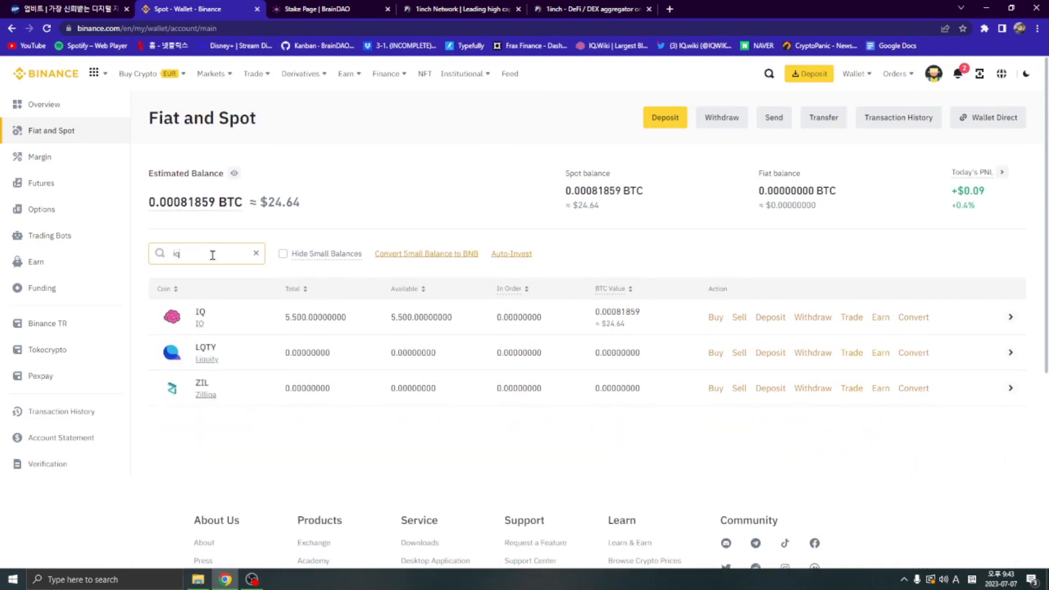
{"action": "left_click", "coordinate": [813, 318]}
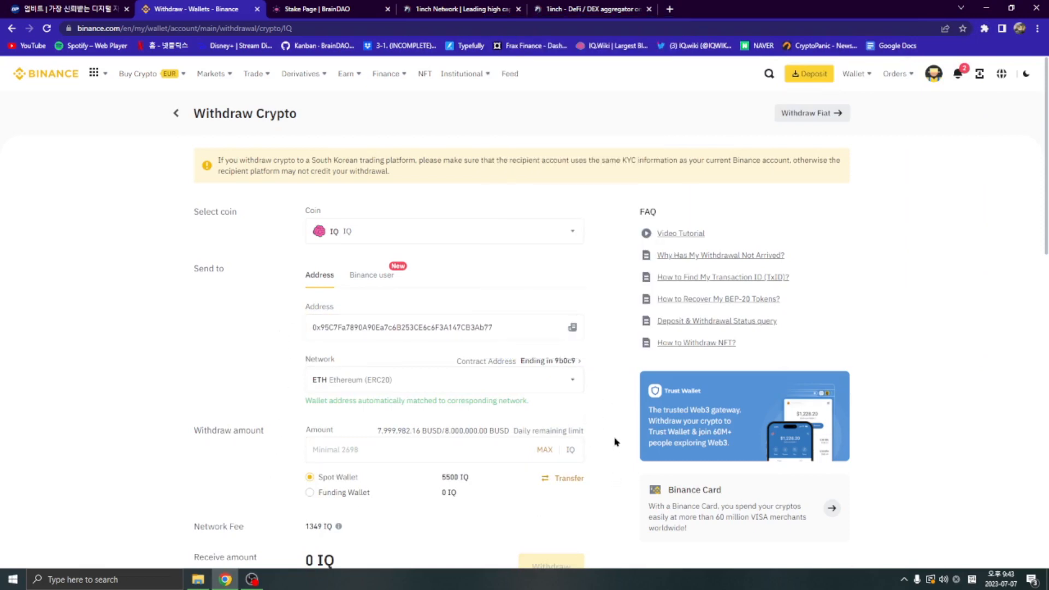
- Set the amount of the Ethereum (ERC20) withdrawal from the Spot Wallet to 3000 IQ
{"action": "left_click", "coordinate": [443, 451]}
{"action": "type", "text": "300"}
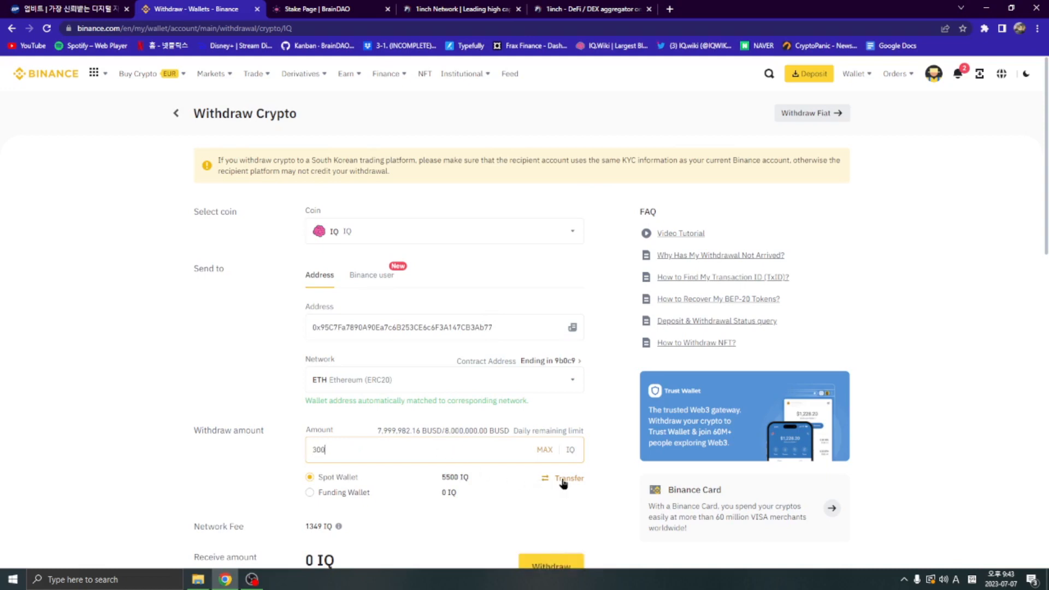
{"action": "type", "text": "0"}
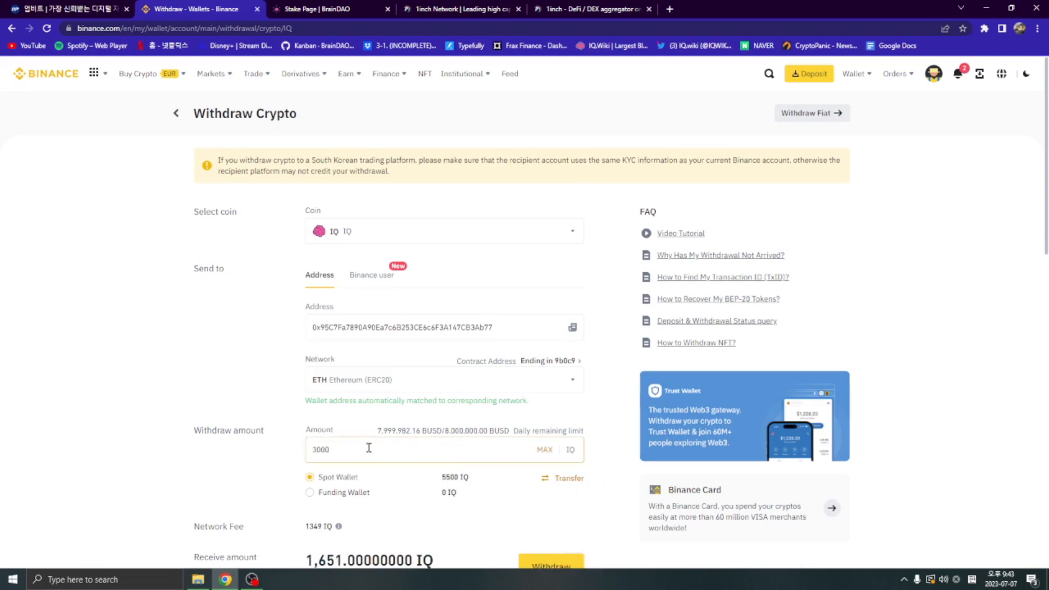
{"action": "left_click", "coordinate": [393, 492]}
{"action": "scroll", "coordinate": [393, 492], "scroll_direction": "down", "scroll_amount": 1}
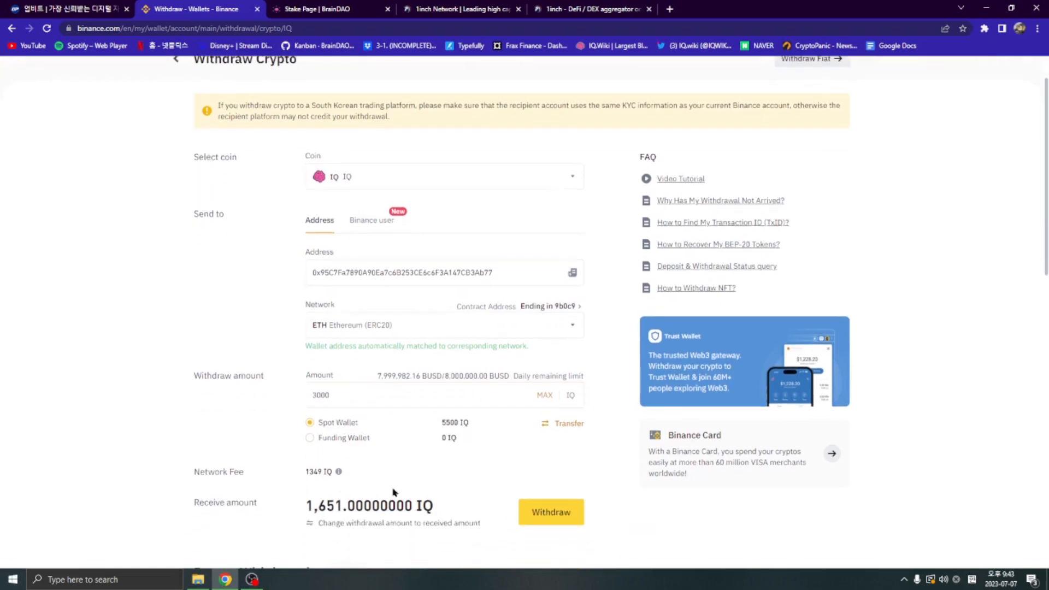
- Submit the withdrawal of 5500 IQ from the Spot Wallet over Ethereum (ERC20) and accept its confirmation details
{"action": "left_click", "coordinate": [561, 463]}
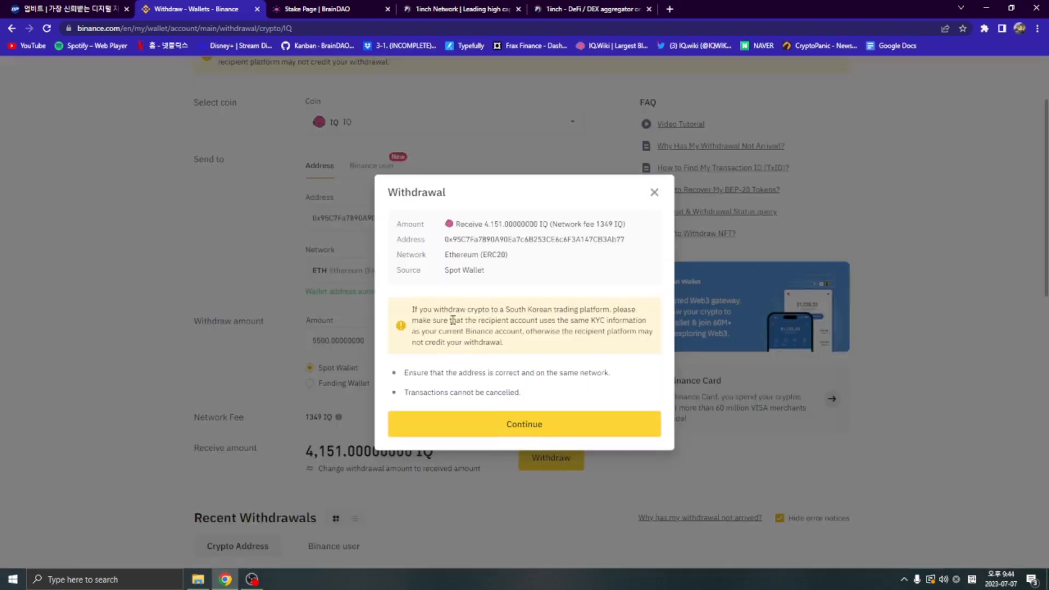
{"action": "left_click", "coordinate": [519, 424]}
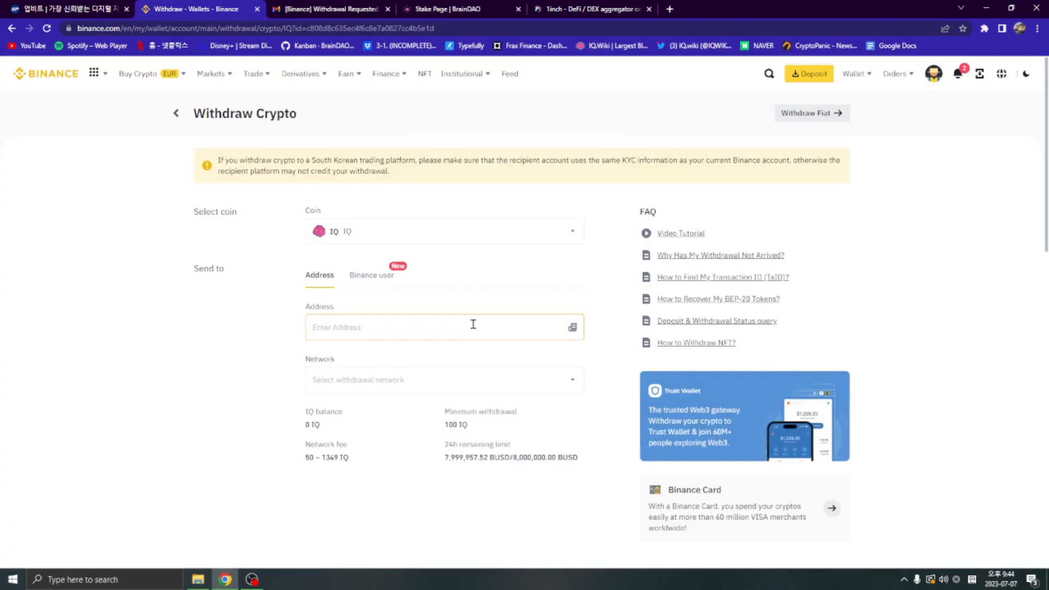
{"action": "left_click", "coordinate": [606, 11]}
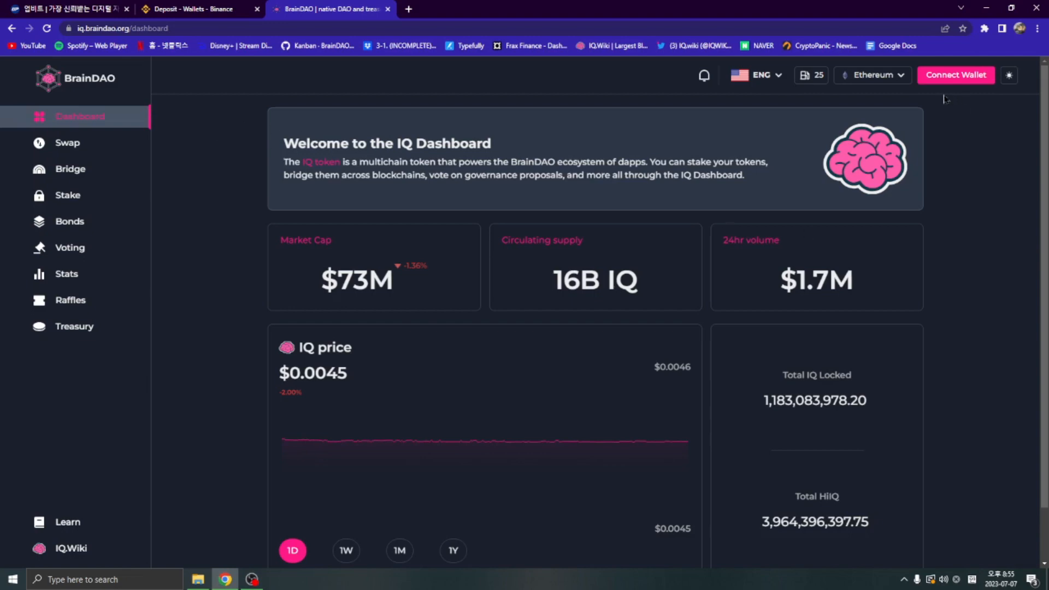
- Connect the MetaMask wallet to the BrainDAO IQ Dashboard
{"action": "left_click", "coordinate": [957, 77]}
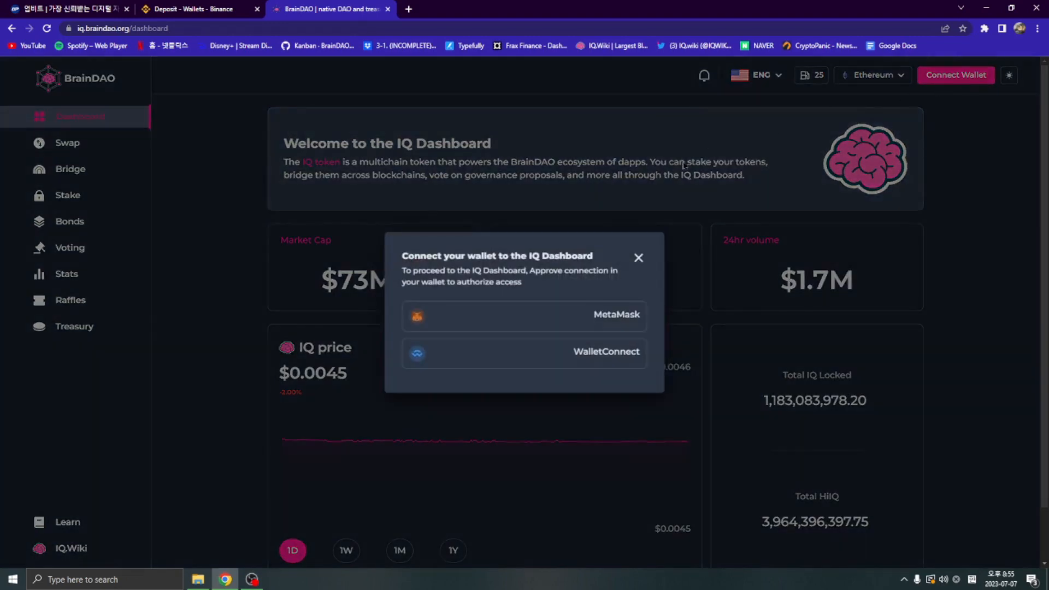
{"action": "left_click", "coordinate": [611, 317]}
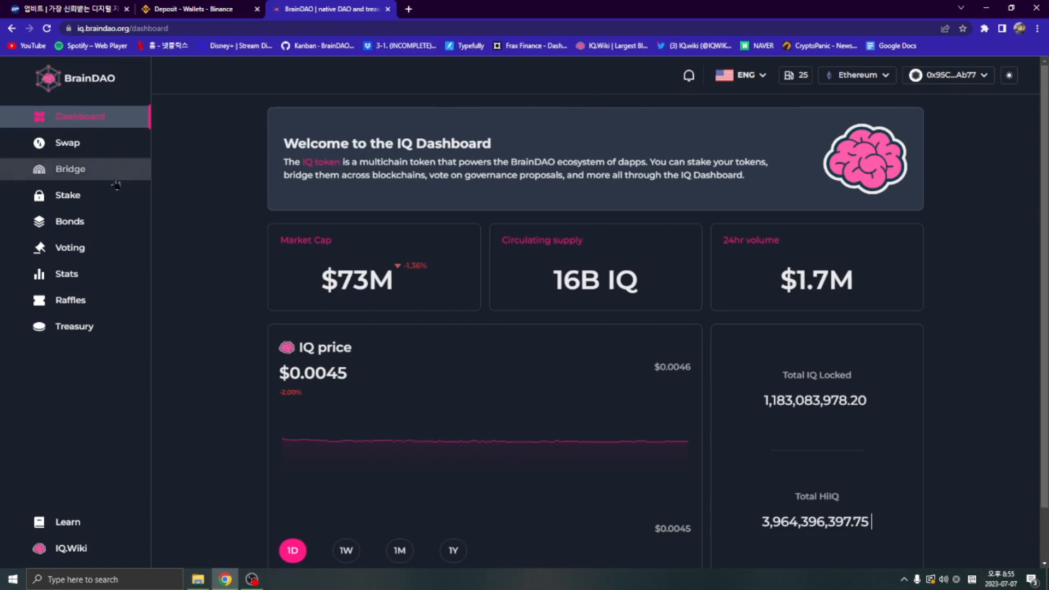
- Open BrainDAO's Stake page and enter 3000 IQ as the additional amount to stake
{"action": "left_click", "coordinate": [101, 195]}
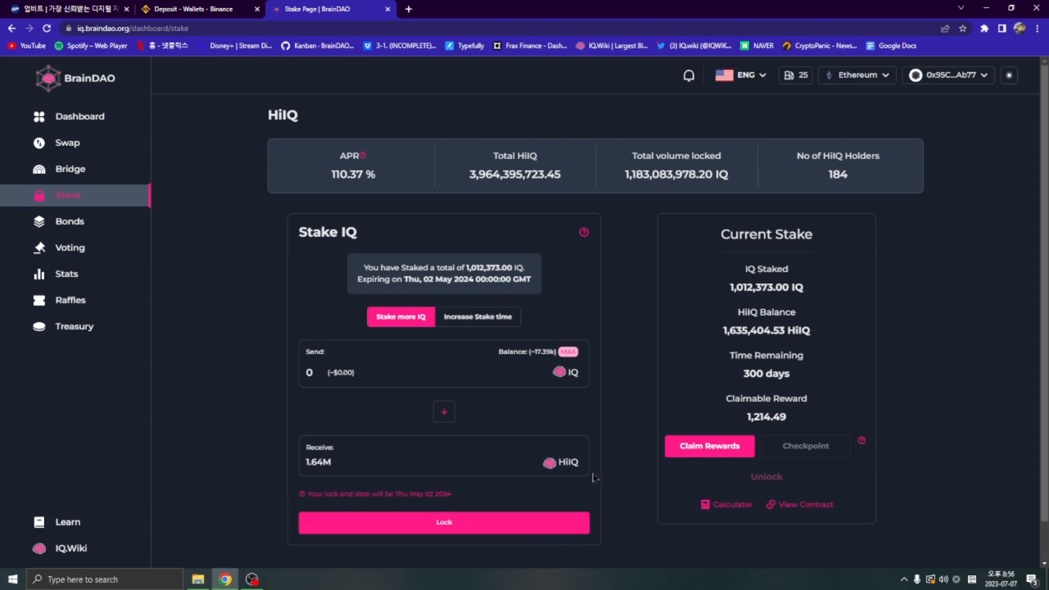
{"action": "left_click", "coordinate": [318, 370]}
{"action": "type", "text": "3000"}
{"action": "scroll", "coordinate": [334, 403], "scroll_direction": "down", "scroll_amount": 1}
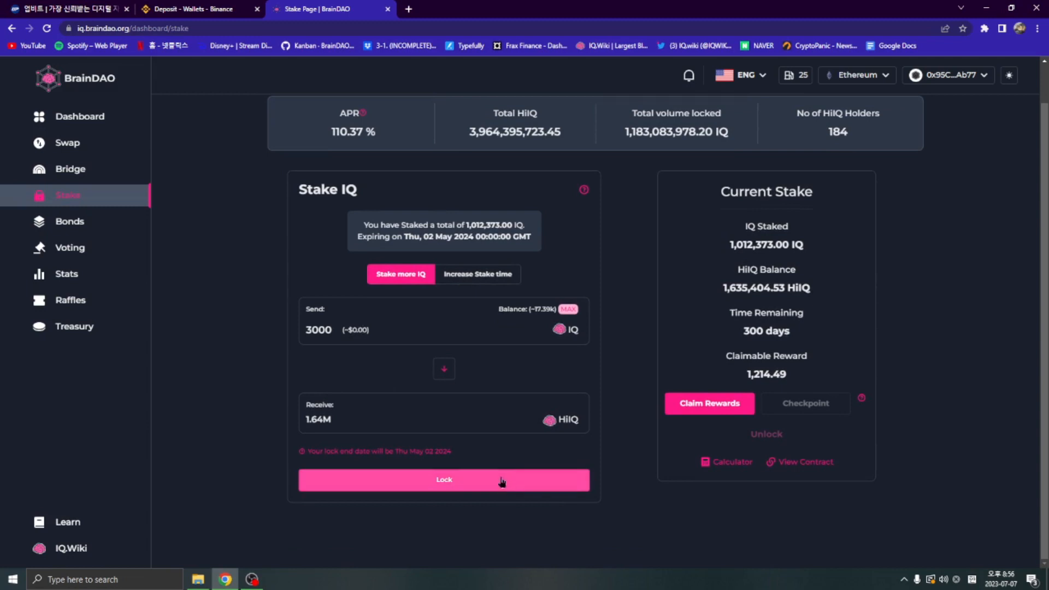
- Lock the 3000 IQ stake and approve a MetaMask spending cap equal to the maximum IQ balance
{"action": "left_click", "coordinate": [466, 484]}
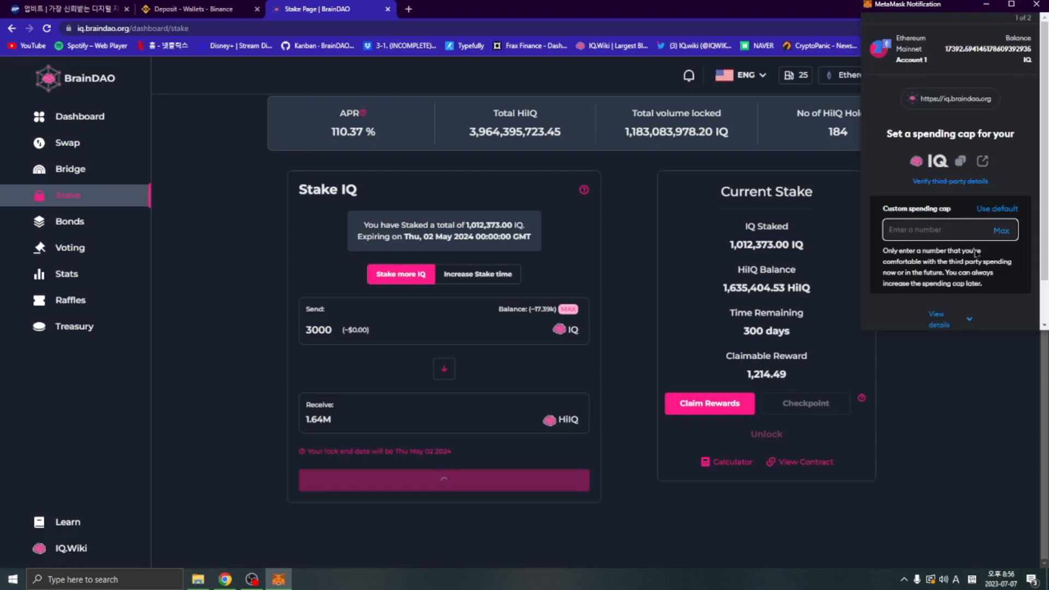
{"action": "left_click", "coordinate": [997, 208]}
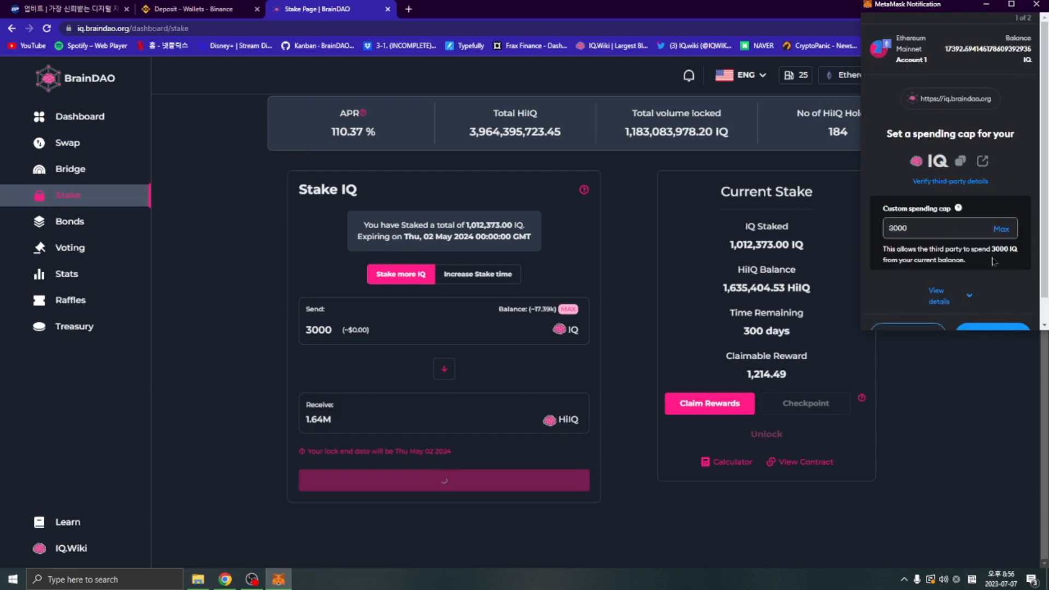
{"action": "left_click", "coordinate": [1001, 228]}
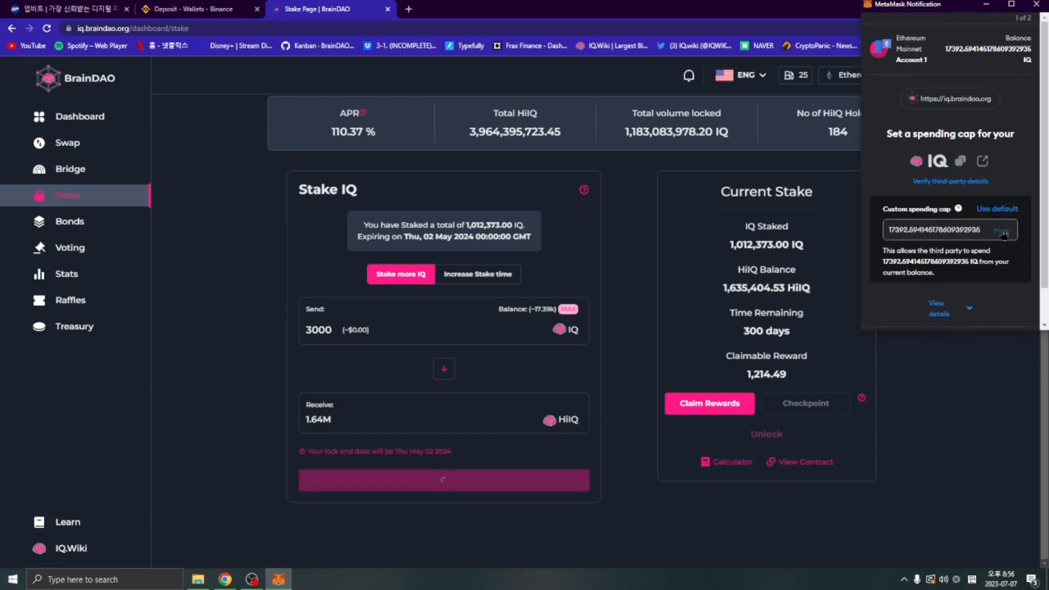
{"action": "scroll", "coordinate": [907, 268], "scroll_direction": "down", "scroll_amount": 1}
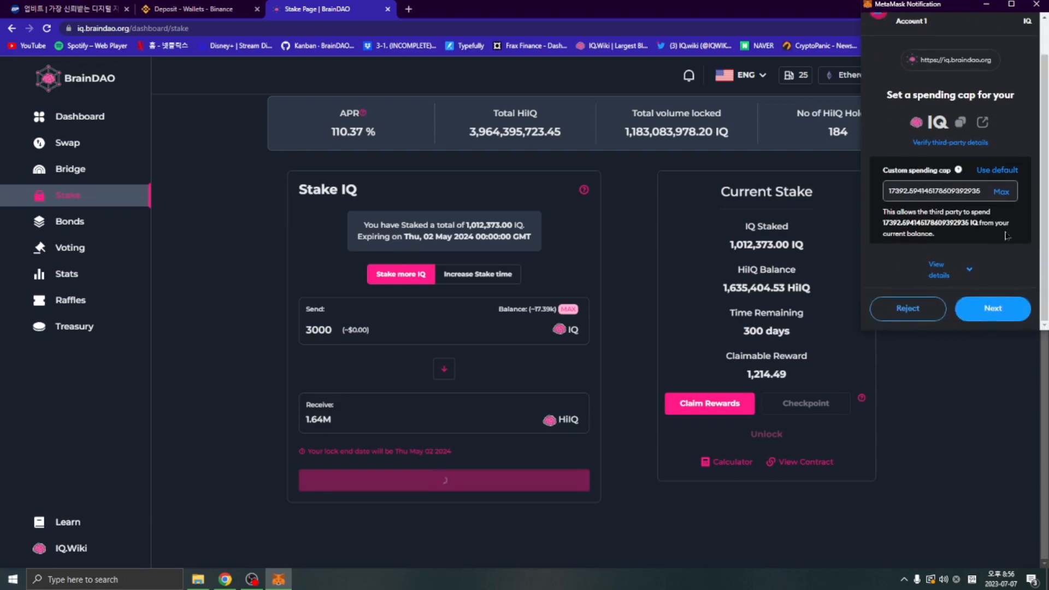
{"action": "left_click", "coordinate": [1012, 308]}
{"action": "scroll", "coordinate": [941, 285], "scroll_direction": "down", "scroll_amount": 1}
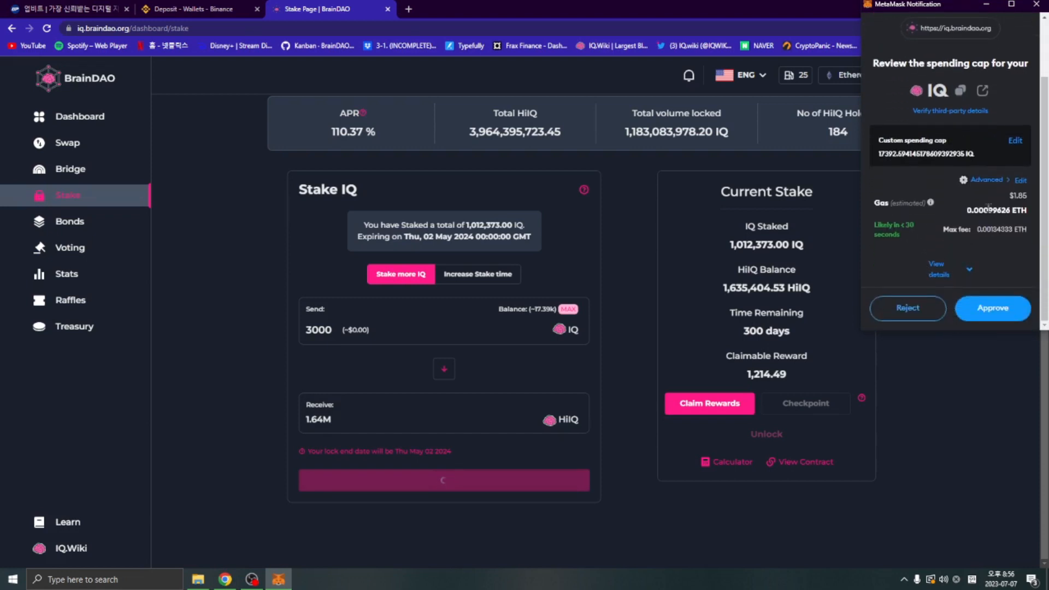
{"action": "left_click", "coordinate": [1005, 309]}
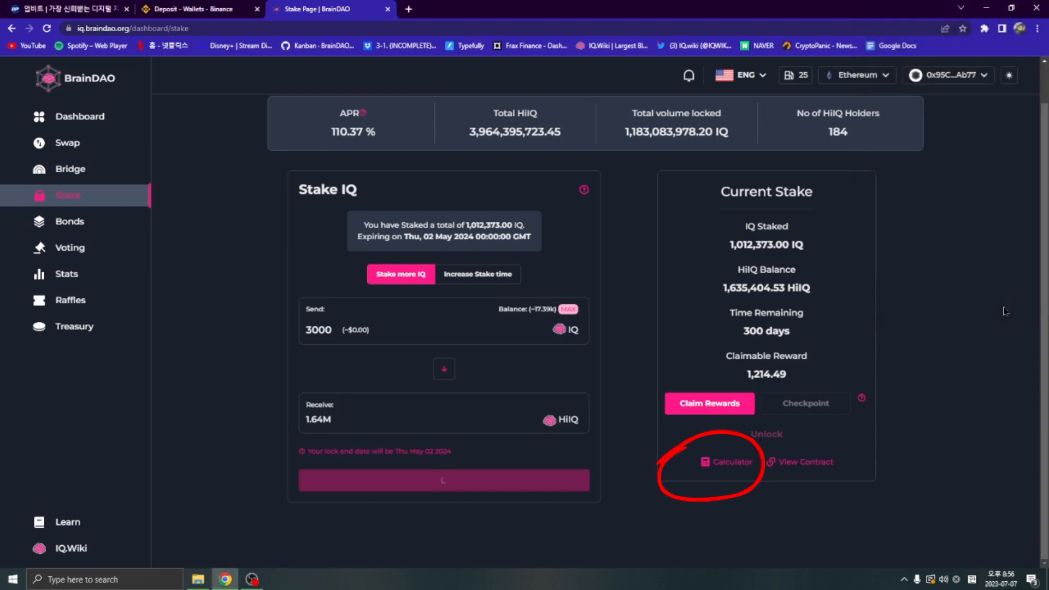
- Reload the Stake page, run a Checkpoint on the current stake and confirm its transaction in MetaMask
{"action": "left_click", "coordinate": [886, 343]}
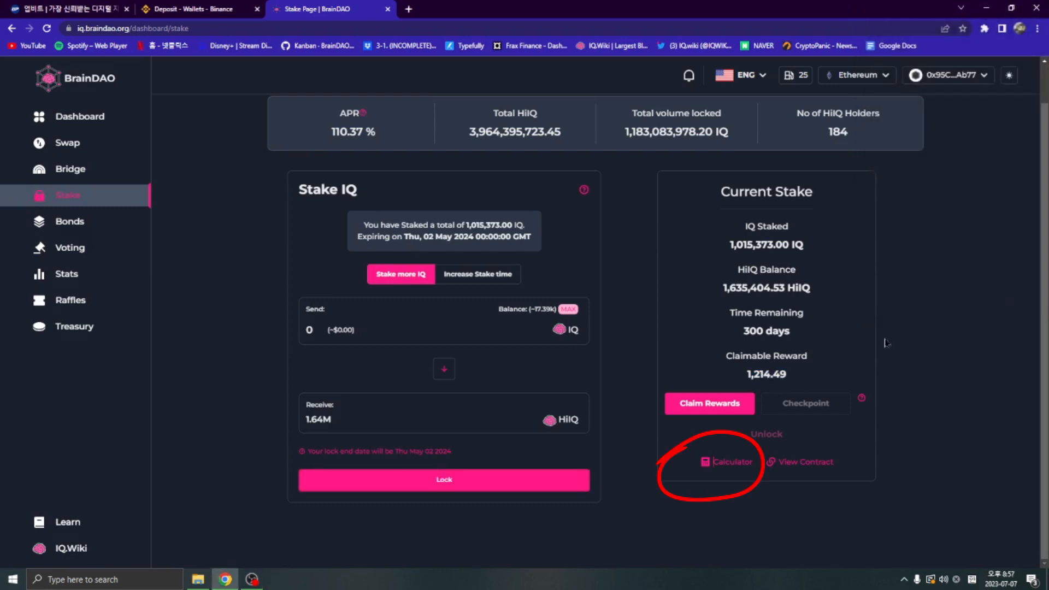
{"action": "left_click_drag", "start_coordinate": [793, 358], "coordinate": [751, 375]}
{"action": "left_click", "coordinate": [749, 375]}
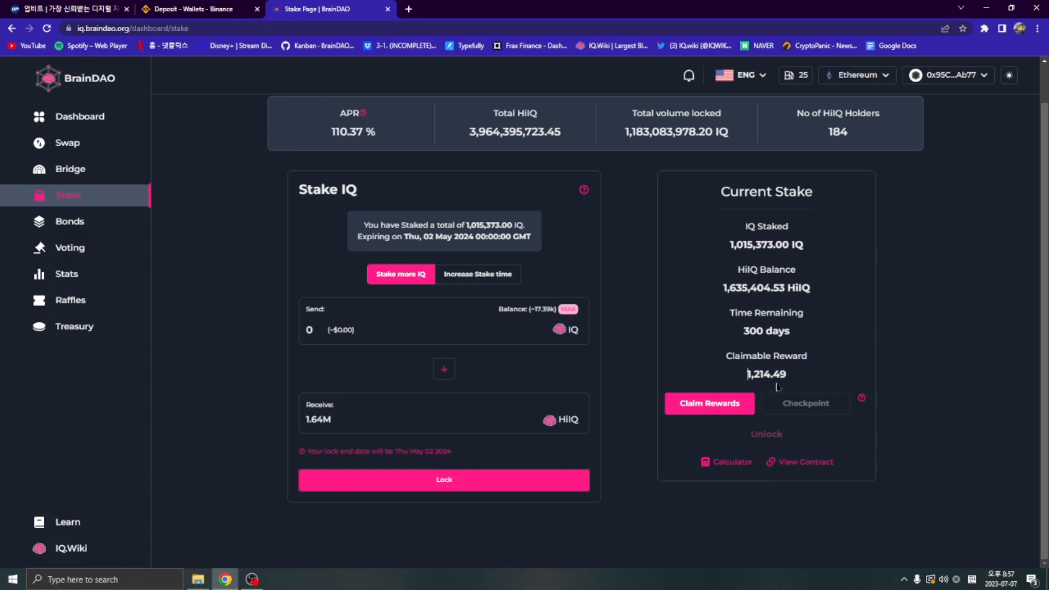
{"action": "left_click", "coordinate": [512, 24]}
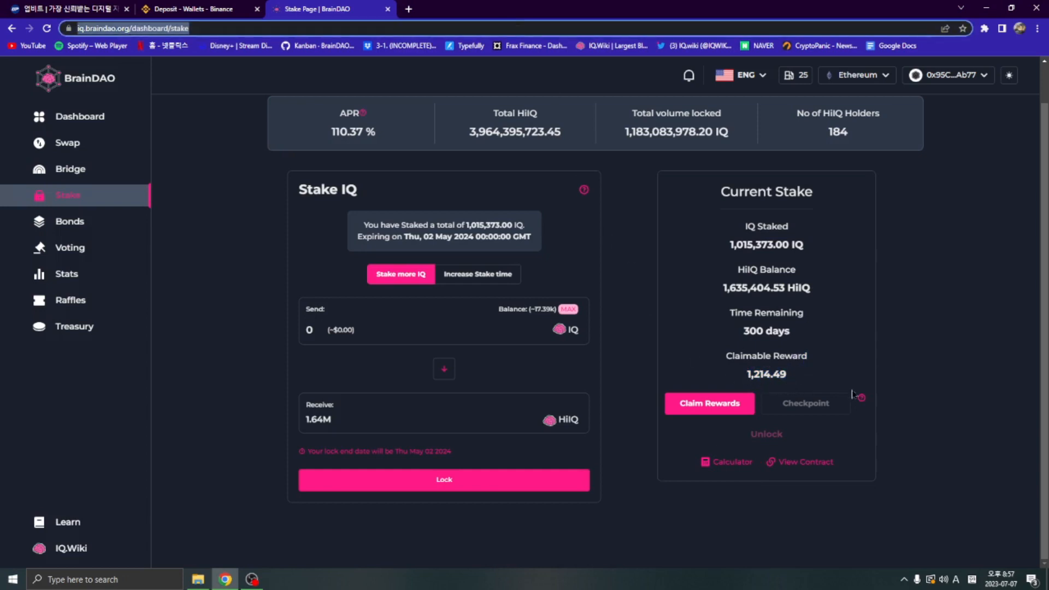
{"action": "key", "text": "Return"}
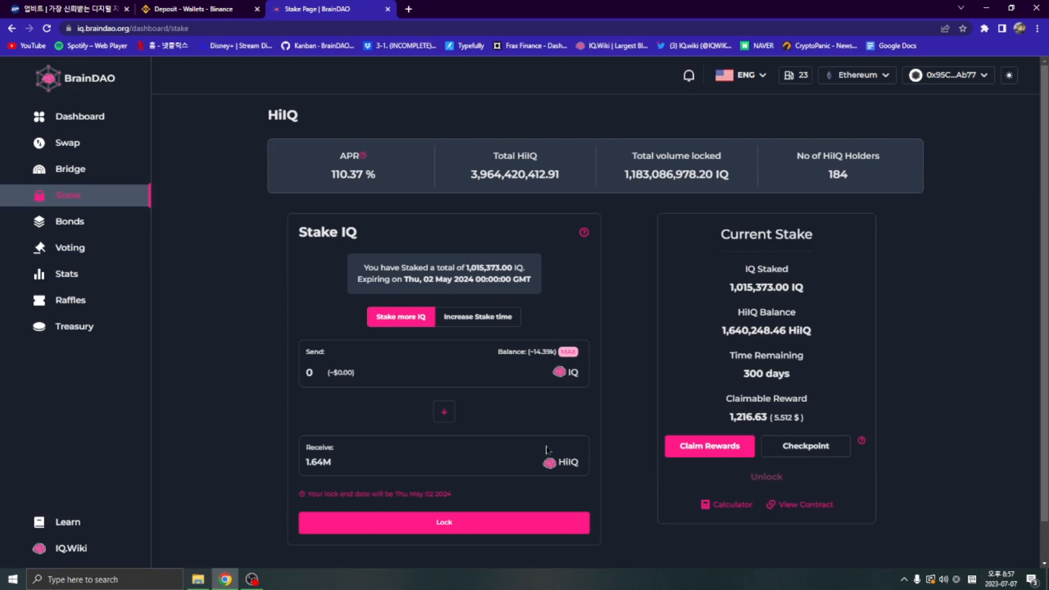
{"action": "left_click", "coordinate": [806, 446]}
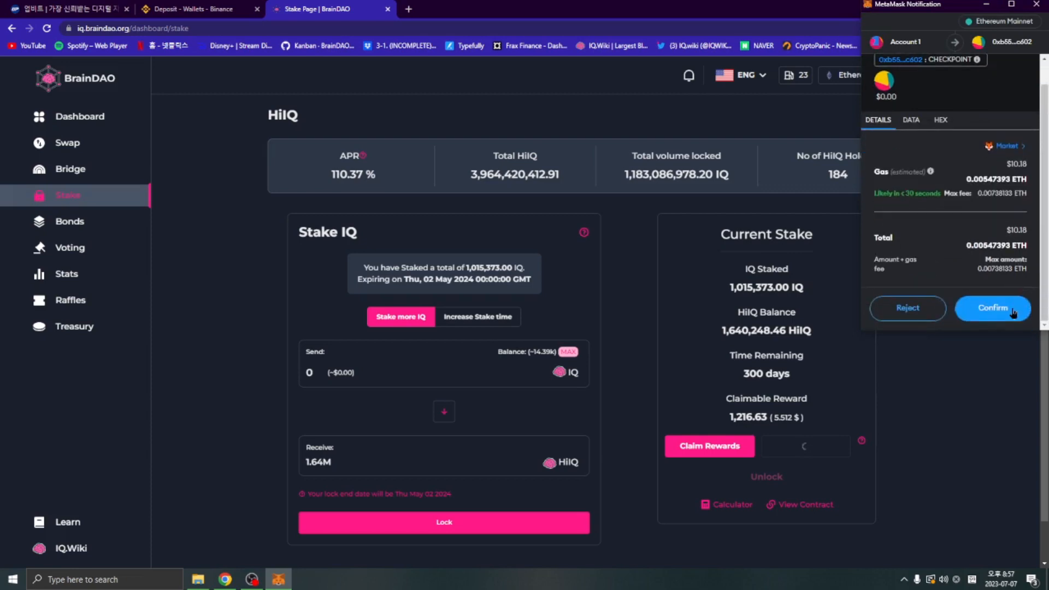
{"action": "left_click", "coordinate": [1013, 309]}
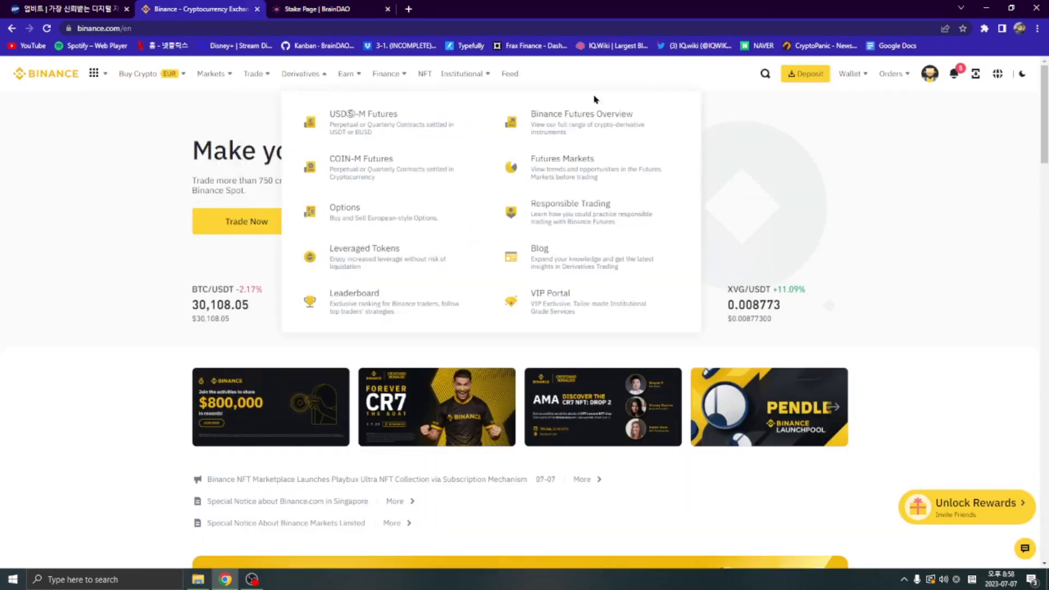
- Search for iq in Binance's Fiat and Spot wallet and open the deposit page for the IQ coin
{"action": "mouse_move", "coordinate": [859, 76]}
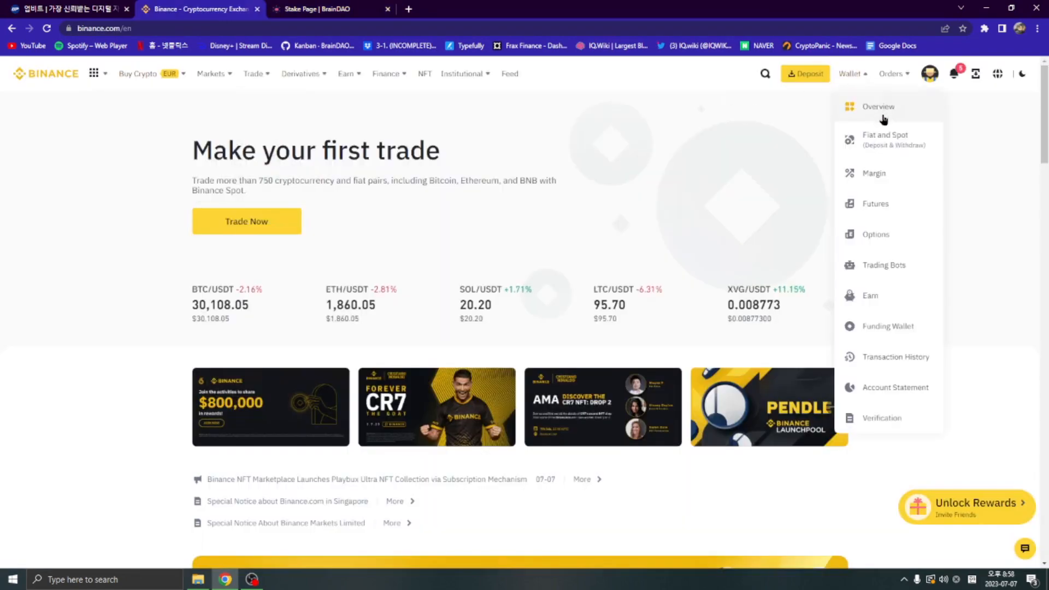
{"action": "left_click", "coordinate": [887, 141]}
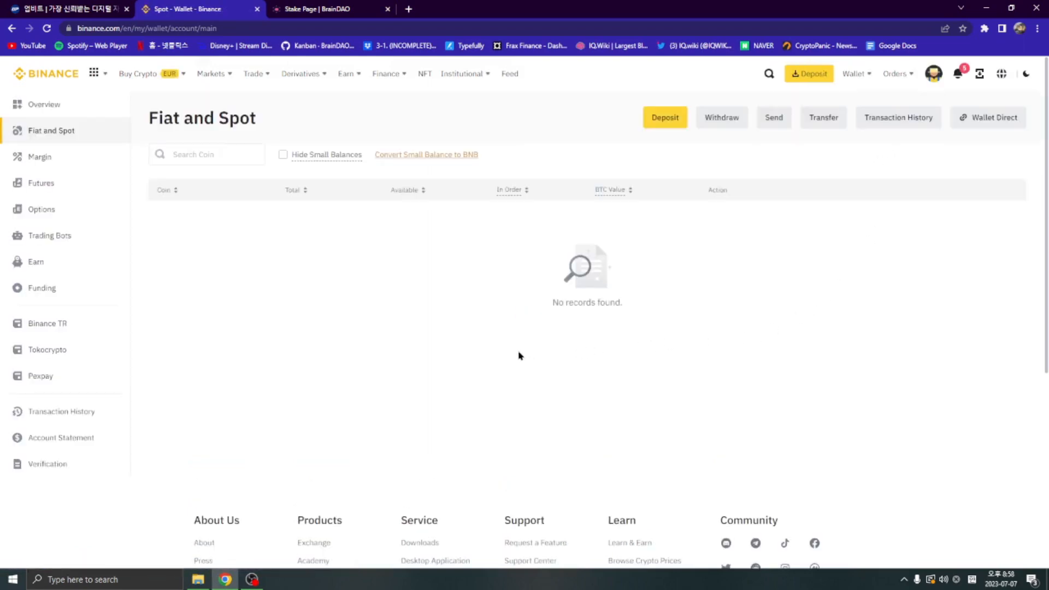
{"action": "left_click", "coordinate": [202, 249]}
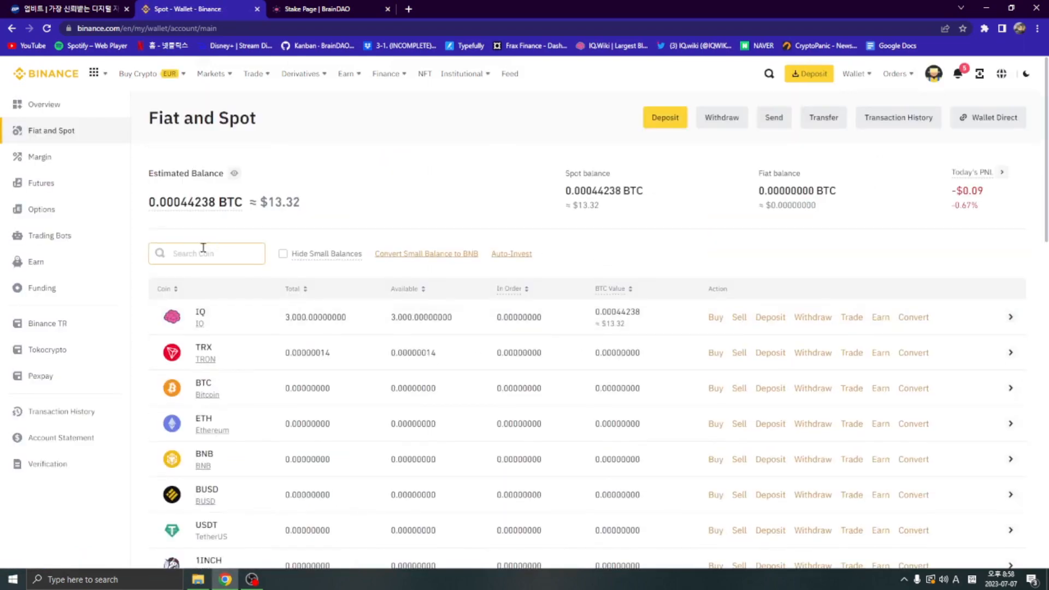
{"action": "type", "text": "iq"}
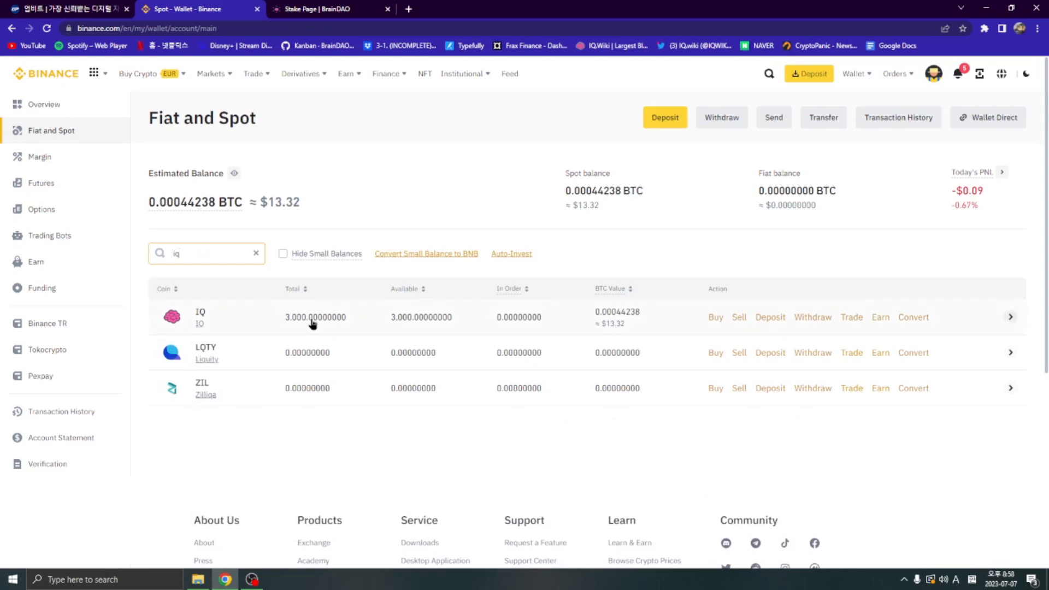
{"action": "left_click", "coordinate": [767, 320]}
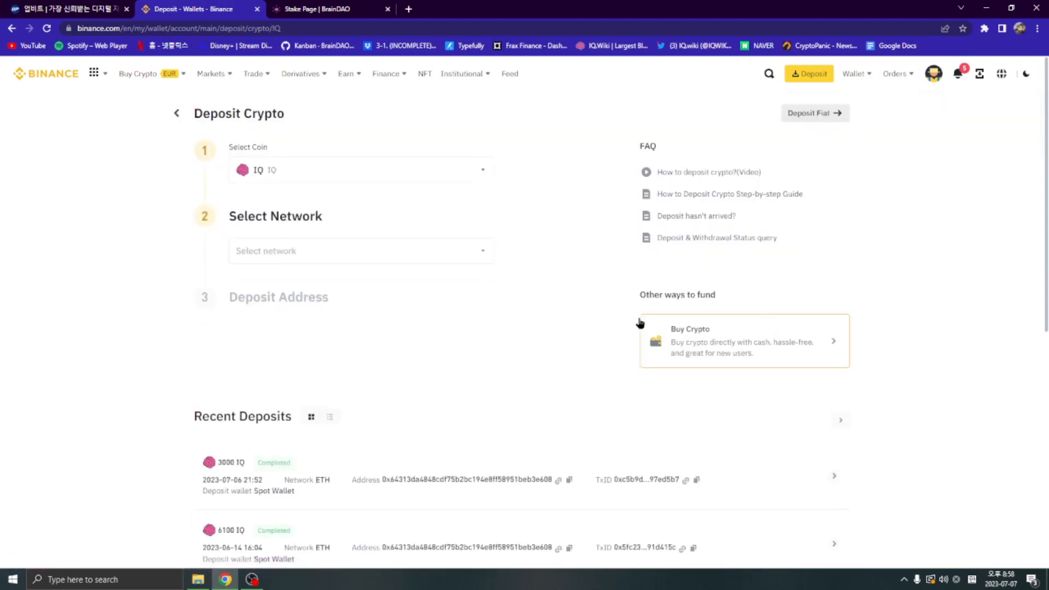
- Choose ETH Ethereum (ERC20) as the IQ deposit network and copy the deposit address
{"action": "left_click", "coordinate": [363, 257]}
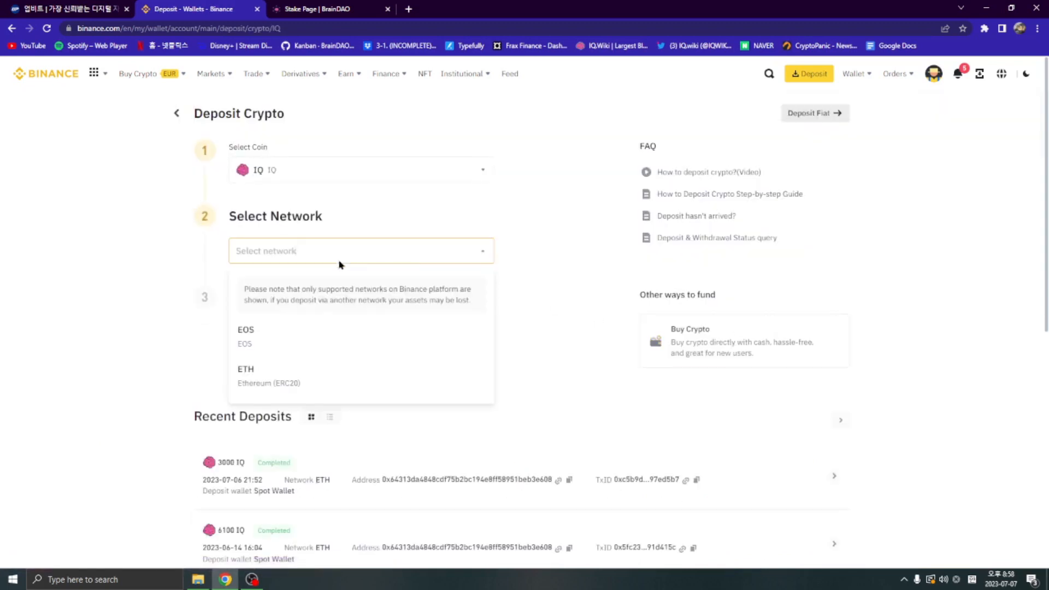
{"action": "left_click", "coordinate": [255, 374]}
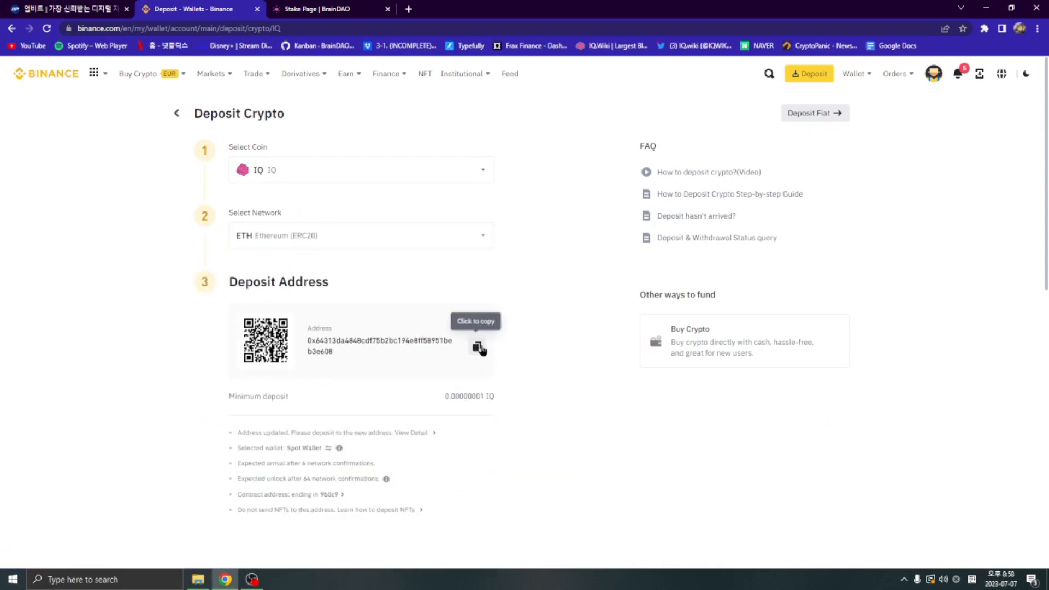
{"action": "left_click", "coordinate": [479, 348]}
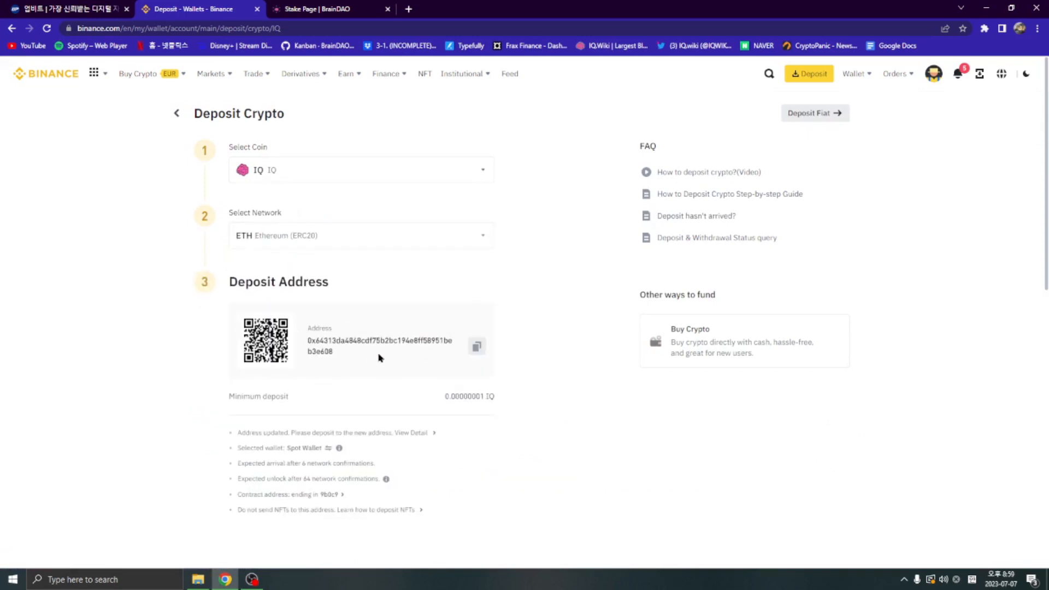
{"action": "left_click", "coordinate": [477, 346]}
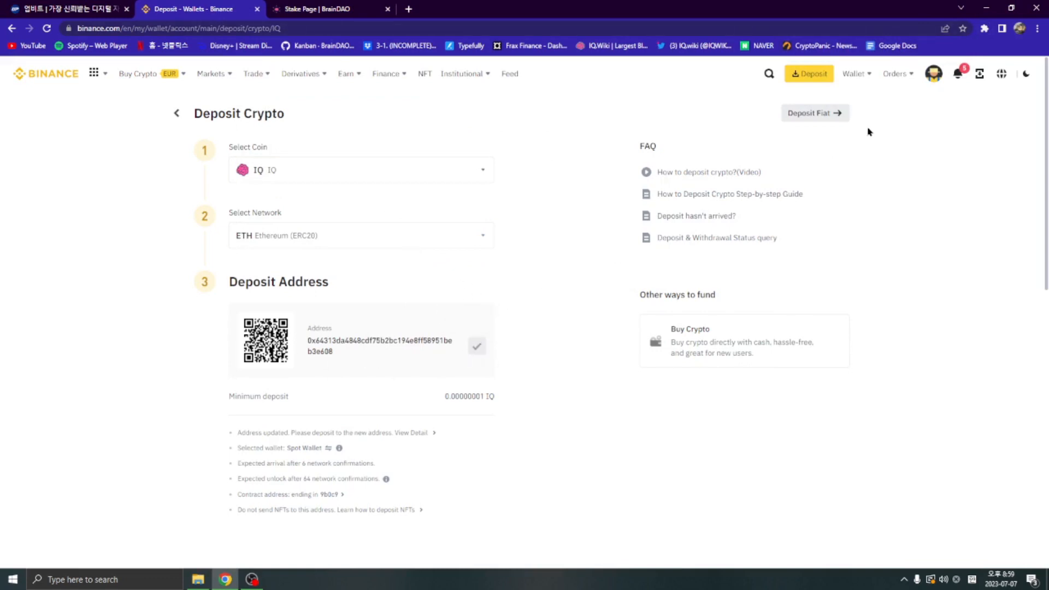
- Start sending the IQ token from MetaMask and paste the copied Binance deposit address as the recipient
{"action": "left_click", "coordinate": [984, 29]}
{"action": "left_click", "coordinate": [899, 151]}
{"action": "left_click", "coordinate": [885, 290]}
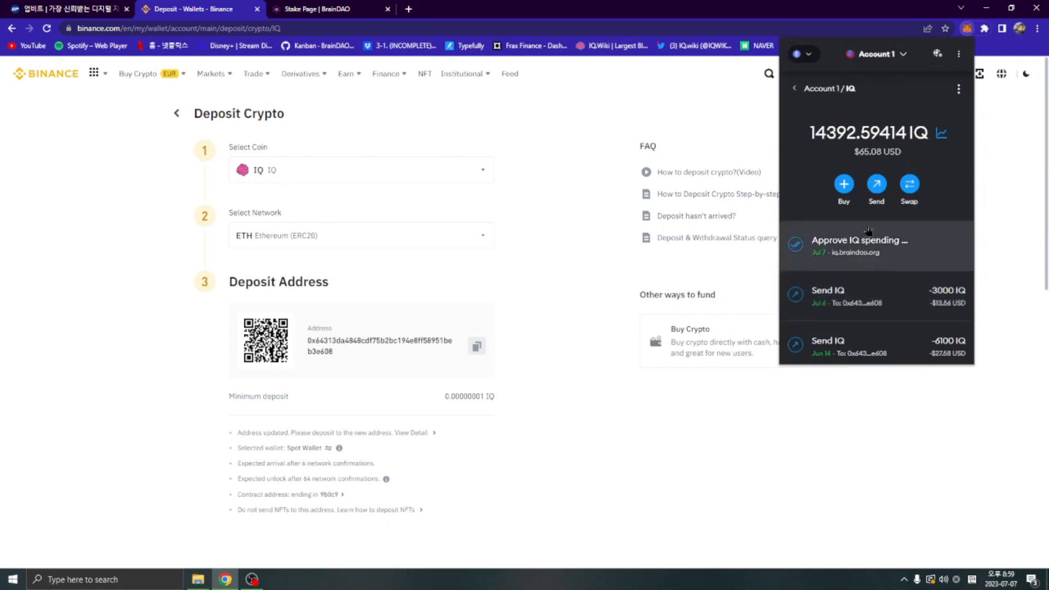
{"action": "left_click", "coordinate": [877, 185]}
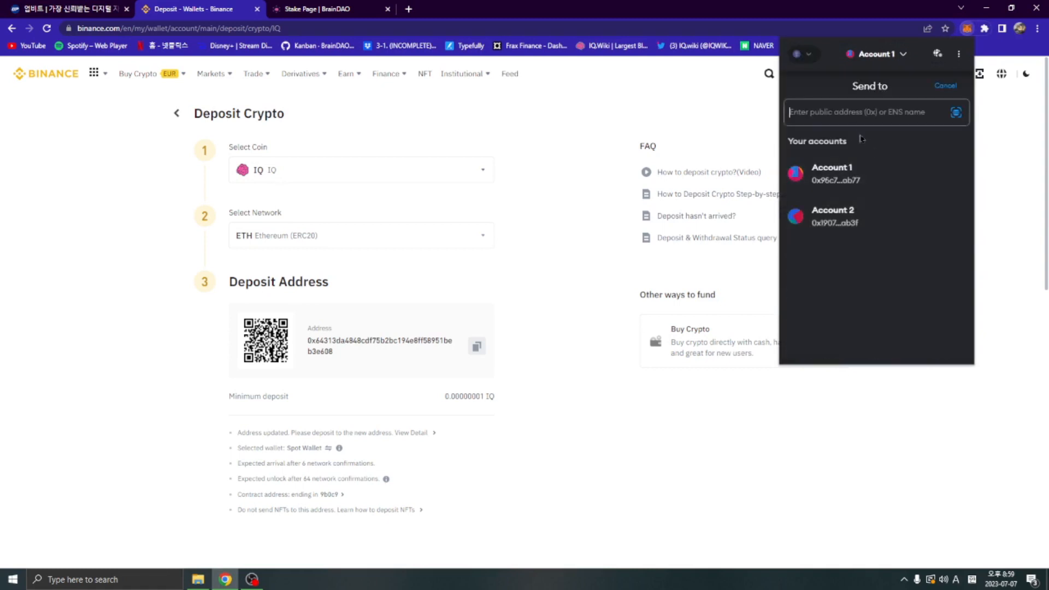
{"action": "key", "text": "ctrl+v"}
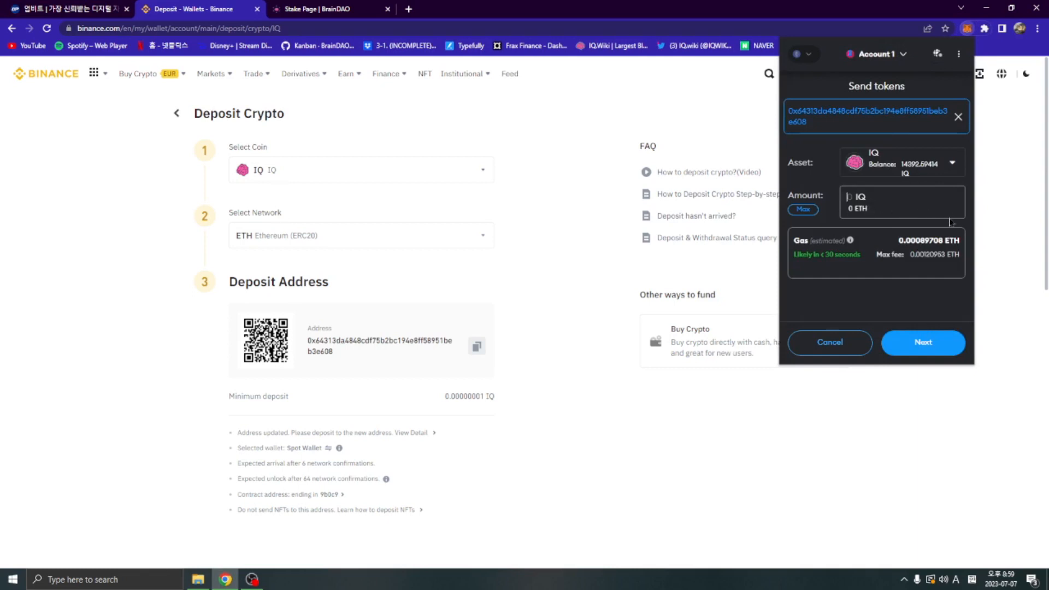
- Set the MetaMask transfer amount to 3000 IQ and confirm the transaction
{"action": "type", "text": "3000"}
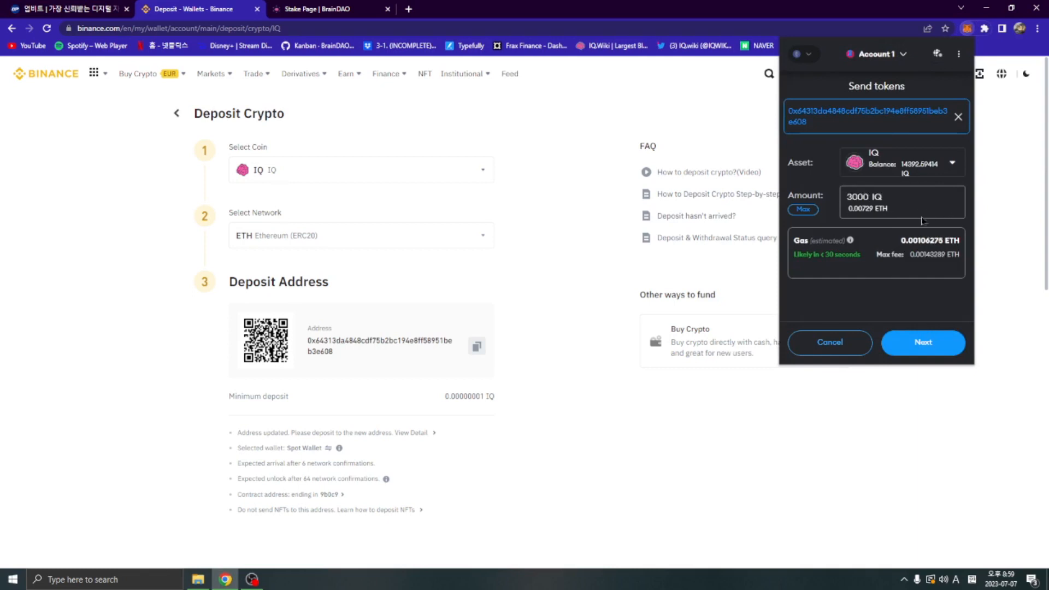
{"action": "left_click", "coordinate": [927, 345]}
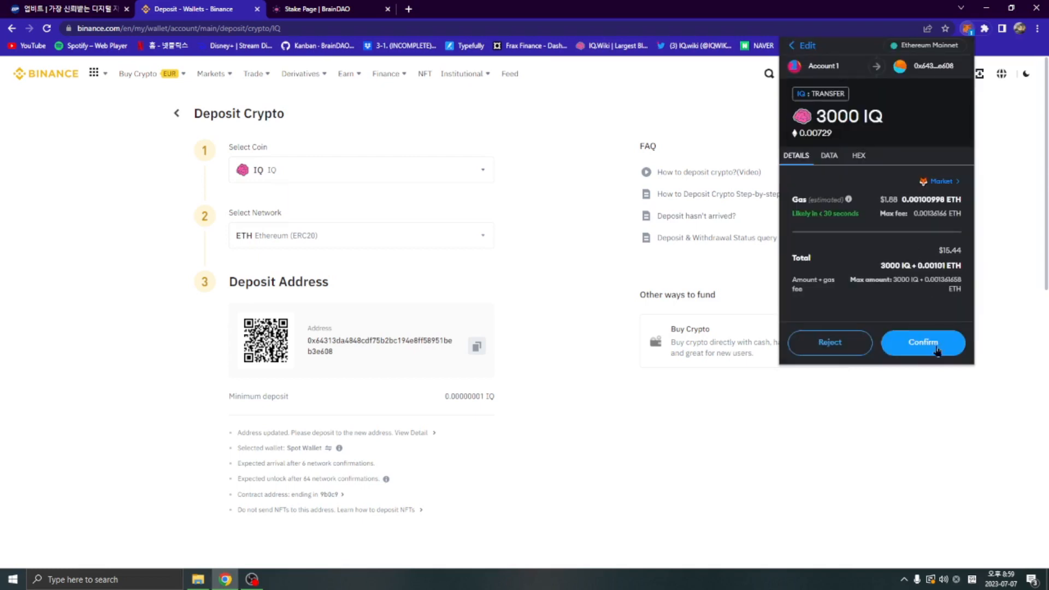
{"action": "left_click", "coordinate": [922, 344]}
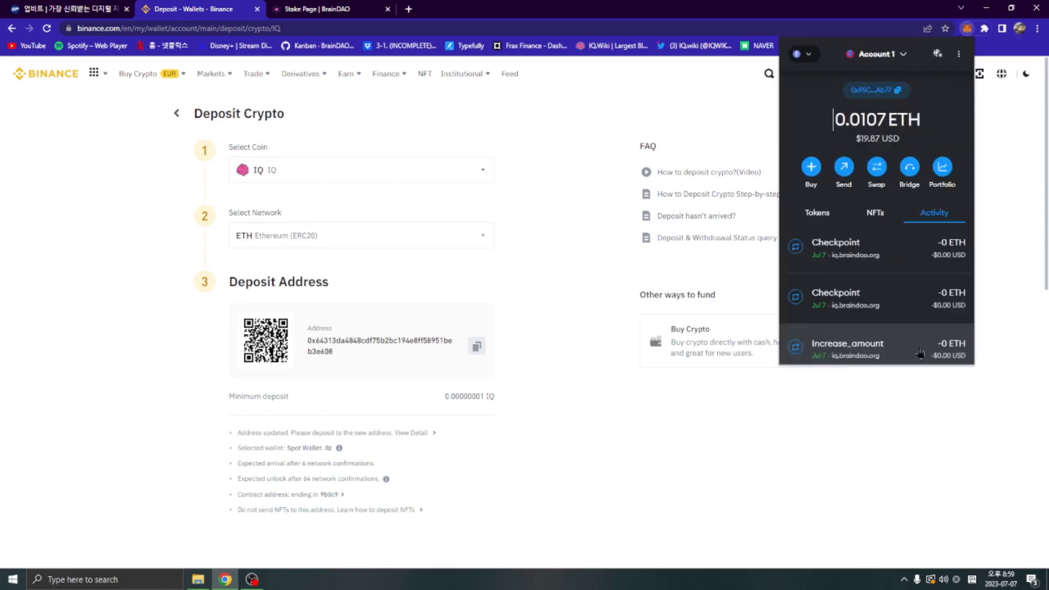
- Return to Binance's Fiat and Spot wallet and open the withdrawal form for IQ
{"action": "left_click", "coordinate": [176, 113]}
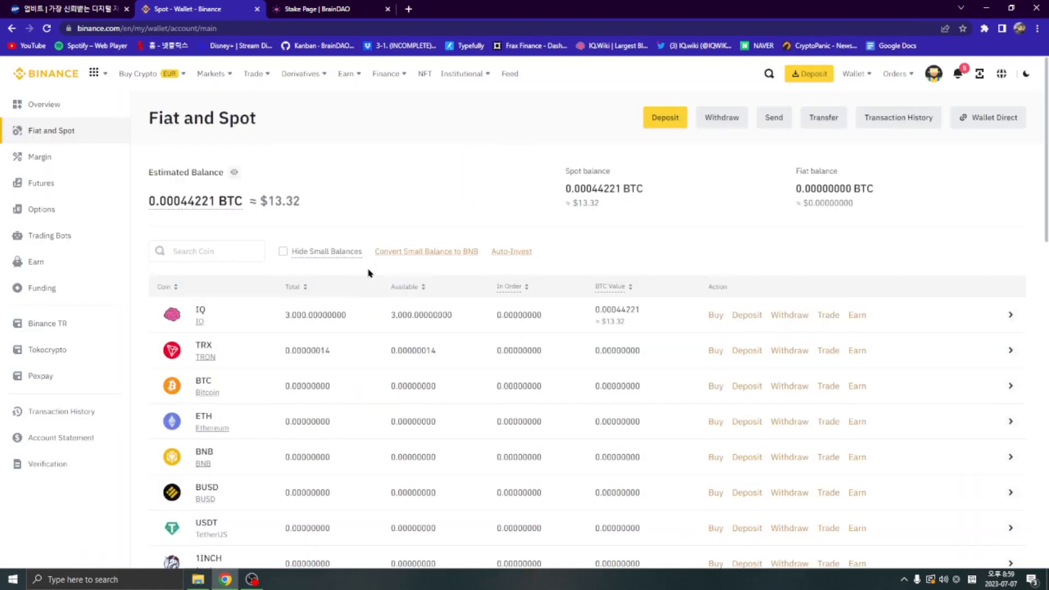
{"action": "left_click", "coordinate": [803, 320]}
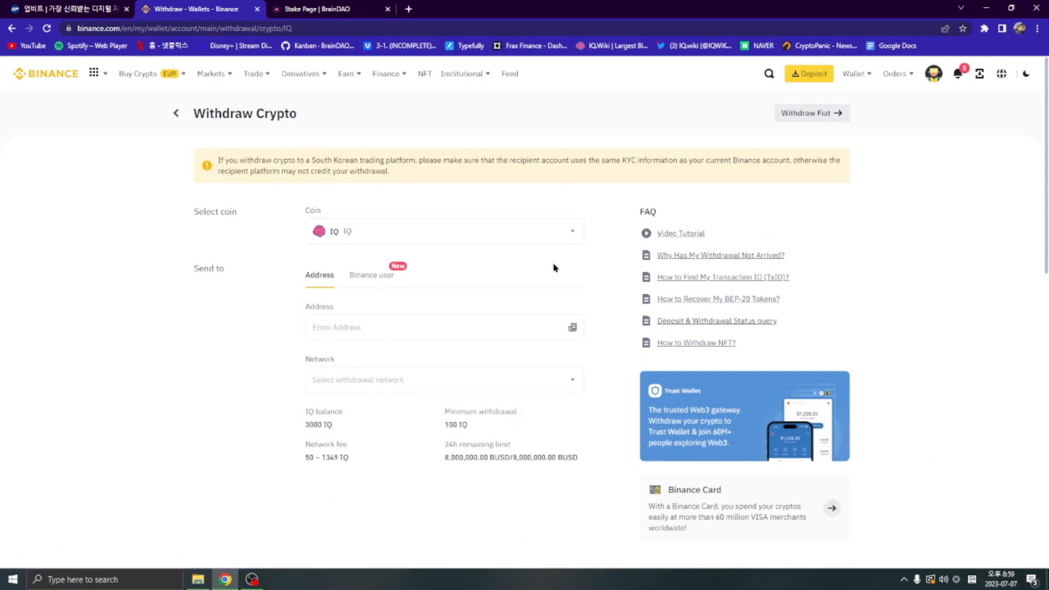
{"action": "left_click", "coordinate": [476, 328]}
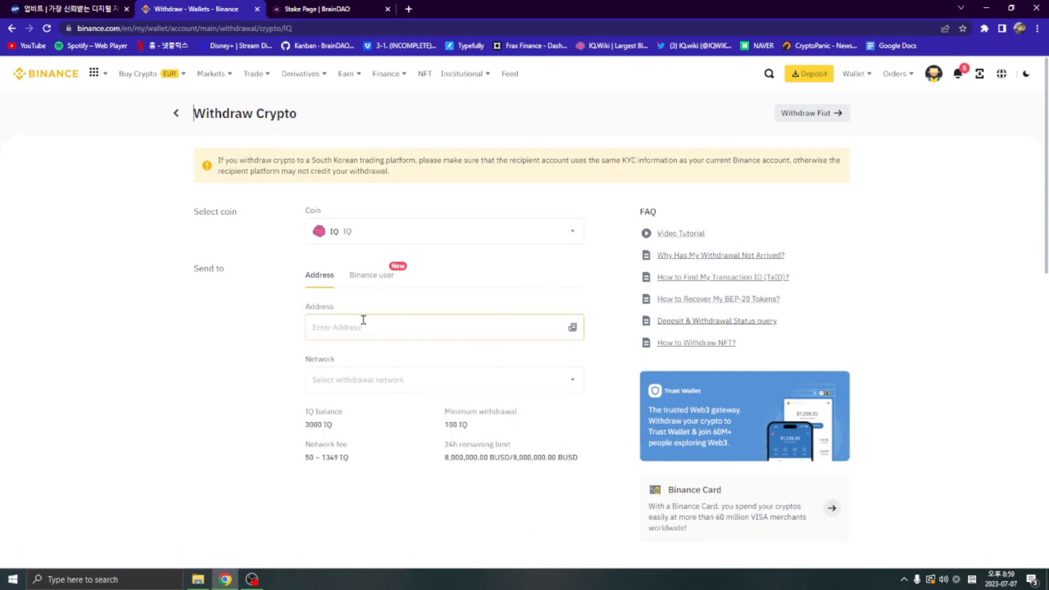
- Switch to Upbit, accept the IQ deposit notice and copy the EOS deposit address (account name)
{"action": "left_click", "coordinate": [63, 9]}
{"action": "left_click", "coordinate": [208, 119]}
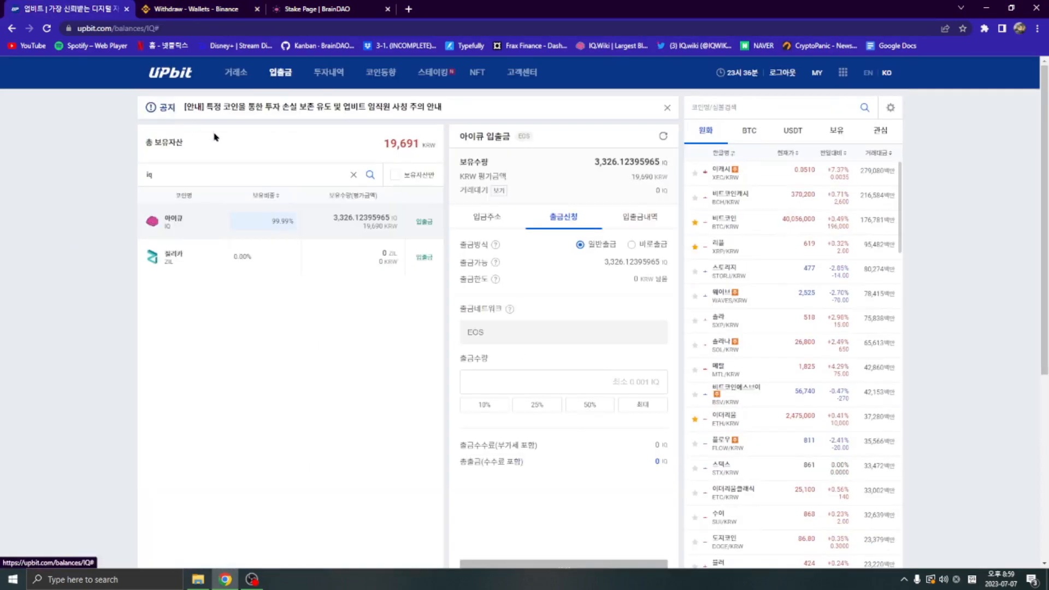
{"action": "left_click", "coordinate": [498, 224]}
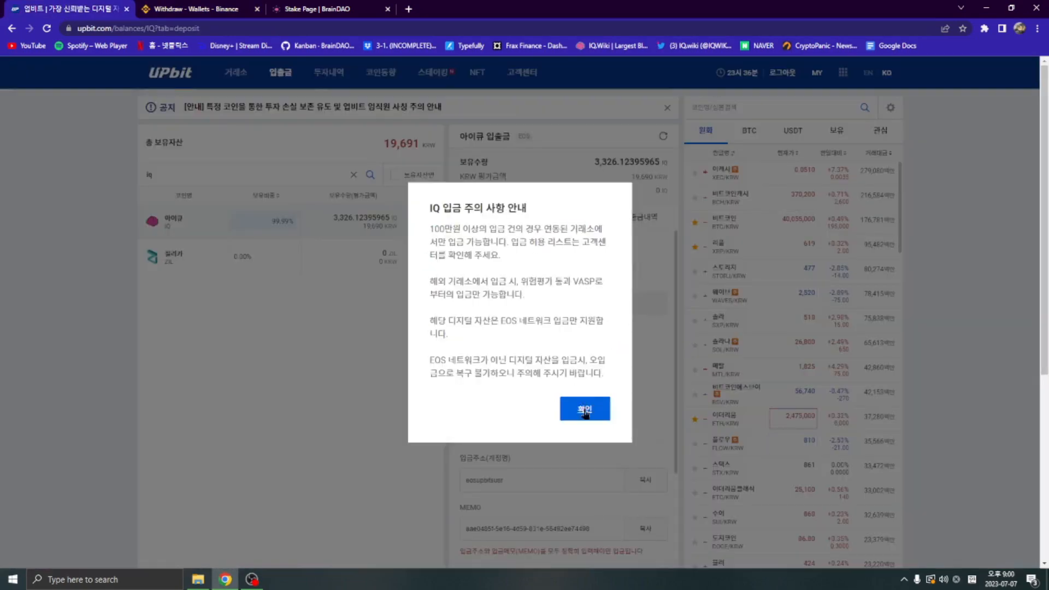
{"action": "left_click", "coordinate": [586, 410]}
{"action": "scroll", "coordinate": [560, 305], "scroll_direction": "down", "scroll_amount": 1}
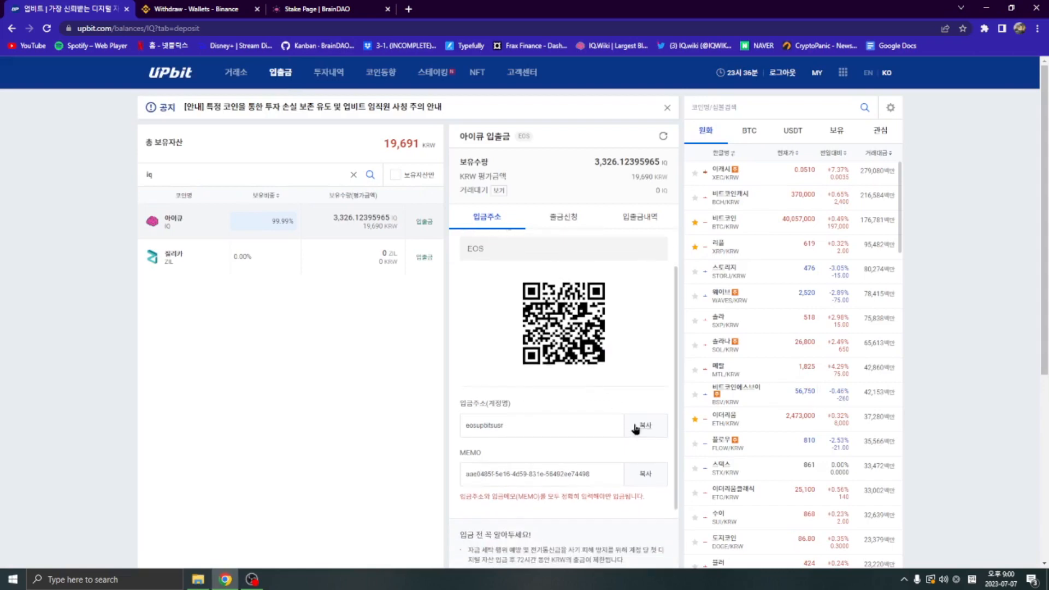
{"action": "left_click", "coordinate": [644, 427]}
{"action": "left_click", "coordinate": [584, 309]}
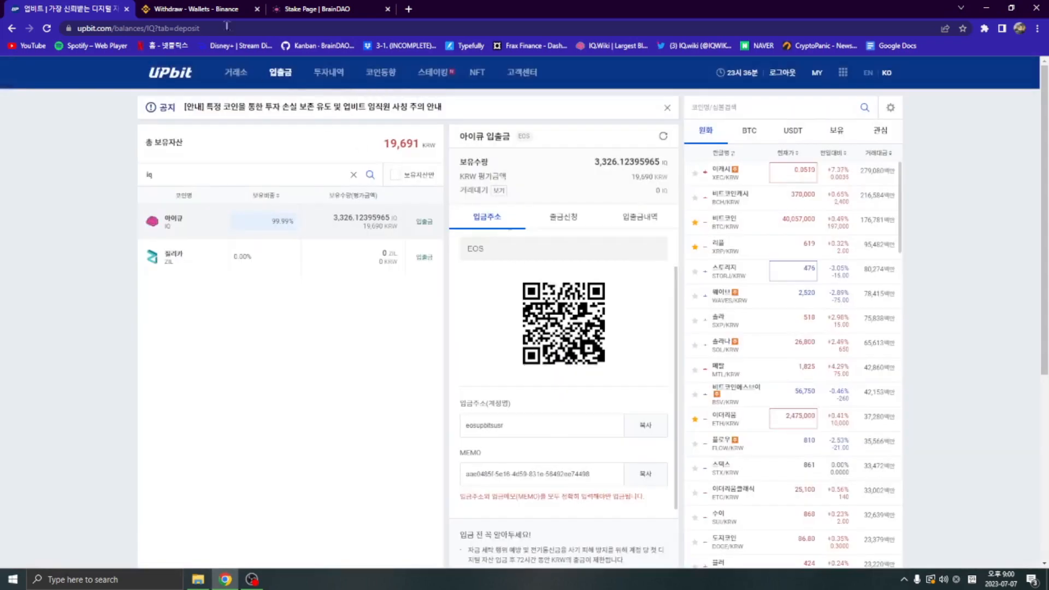
- Switch to Binance, paste the copied Upbit deposit address as the recipient, accept the MEMO notice and choose the EOS network
{"action": "left_click", "coordinate": [213, 9]}
{"action": "left_click", "coordinate": [417, 328]}
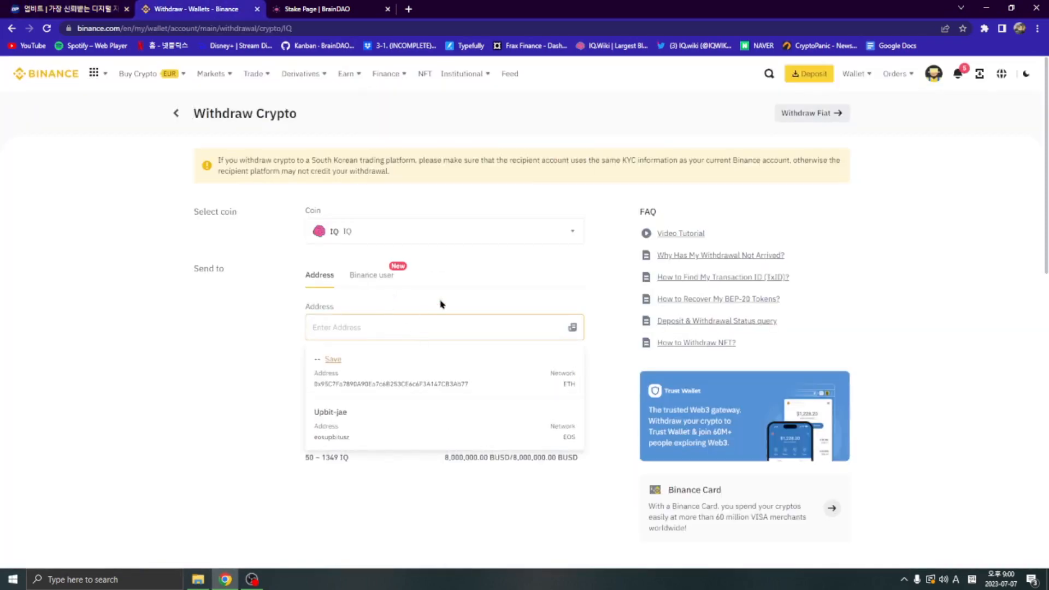
{"action": "left_click", "coordinate": [451, 296]}
{"action": "left_click", "coordinate": [412, 333]}
{"action": "key", "text": "ctrl+v"}
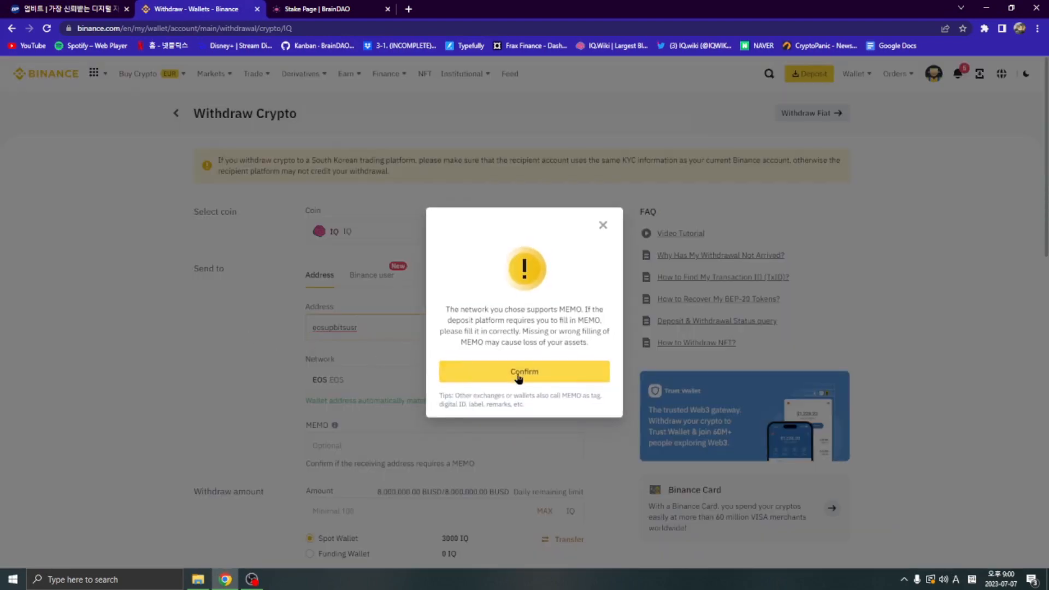
{"action": "left_click", "coordinate": [518, 376]}
{"action": "left_click", "coordinate": [456, 383]}
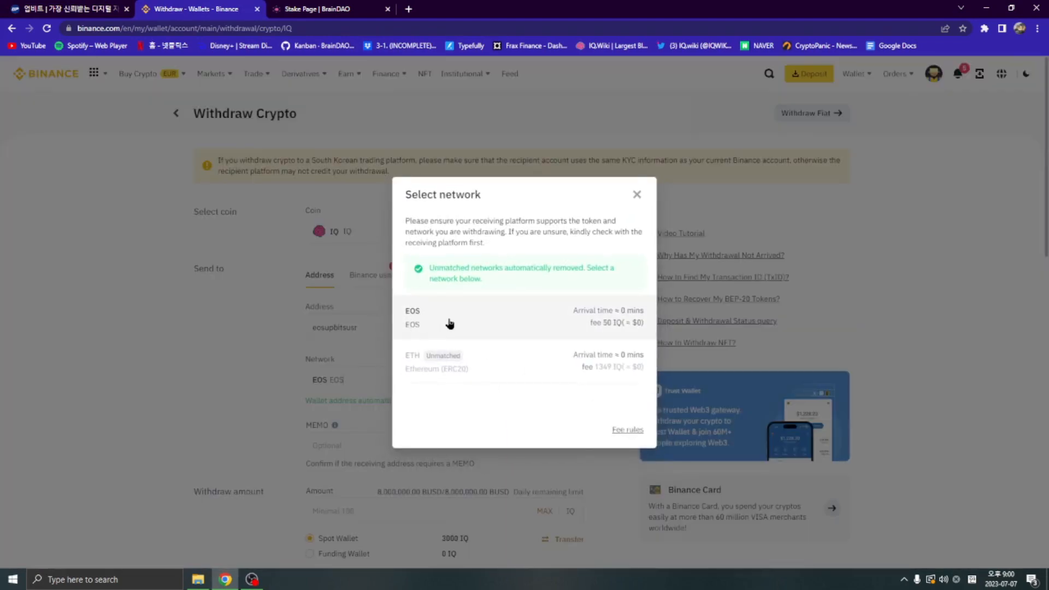
{"action": "left_click", "coordinate": [520, 317]}
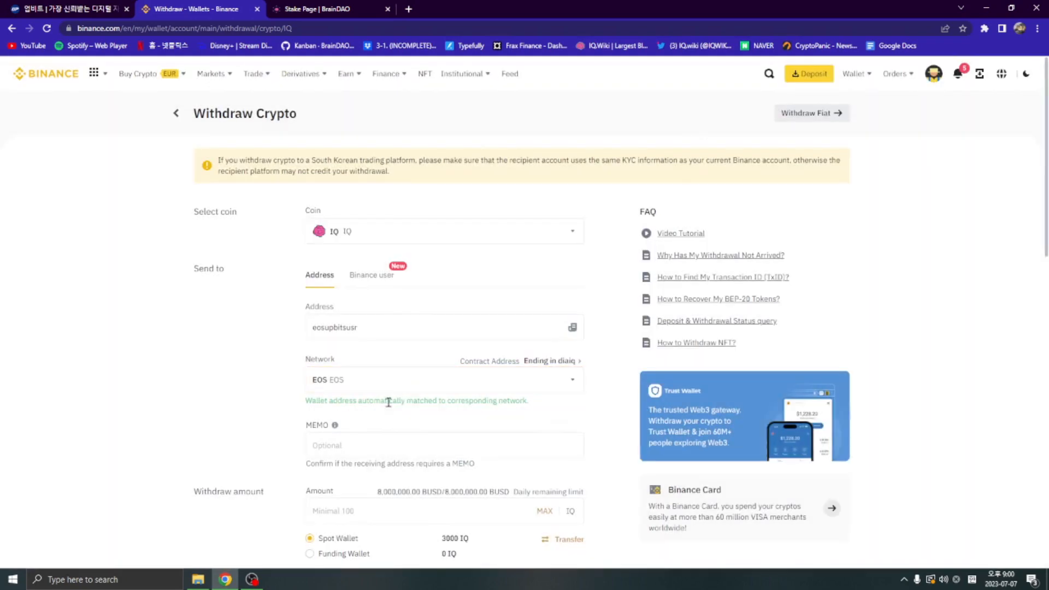
- Go back to Upbit, copy the MEMO for the IQ deposit and acknowledge the copy notice
{"action": "left_click", "coordinate": [361, 438]}
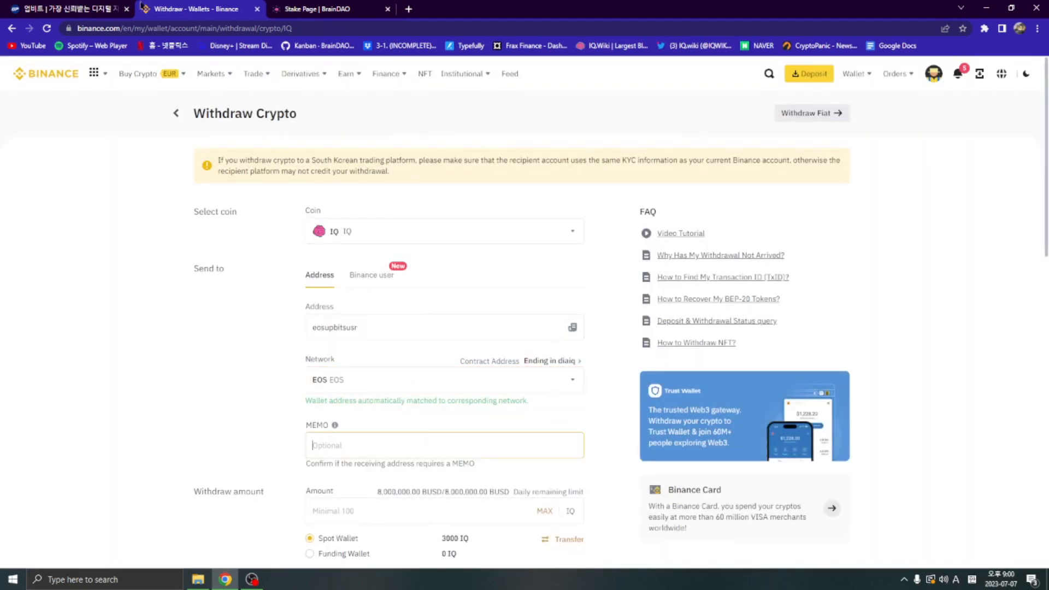
{"action": "left_click", "coordinate": [93, 9]}
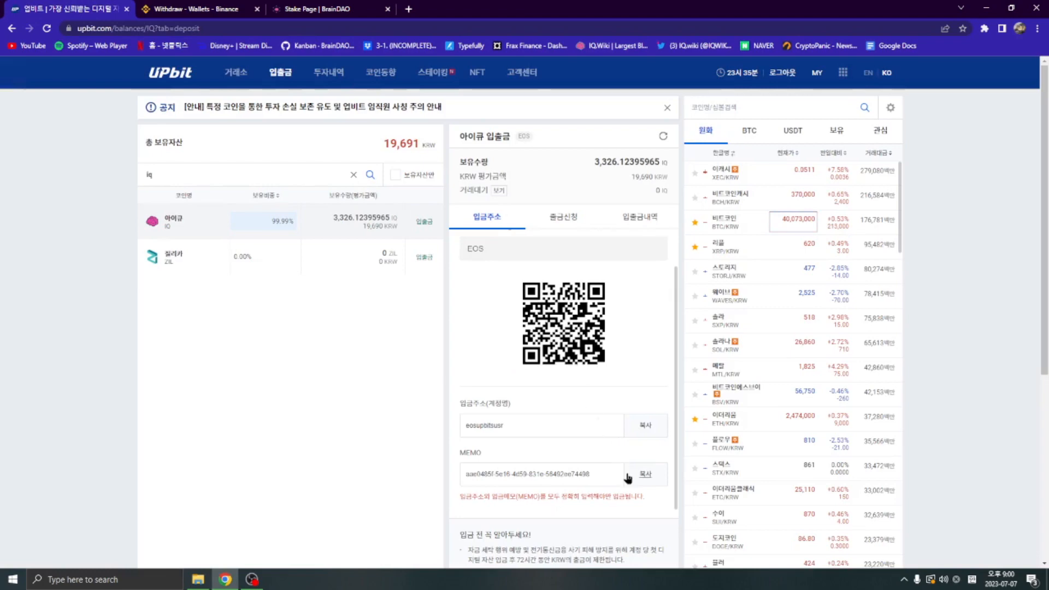
{"action": "left_click", "coordinate": [628, 475]}
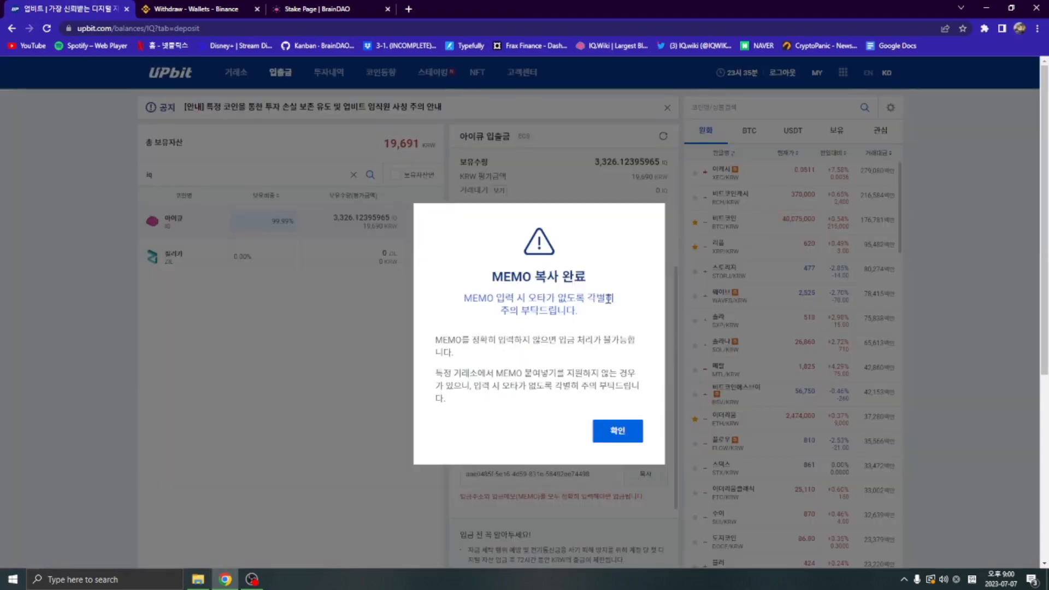
{"action": "left_click", "coordinate": [622, 429]}
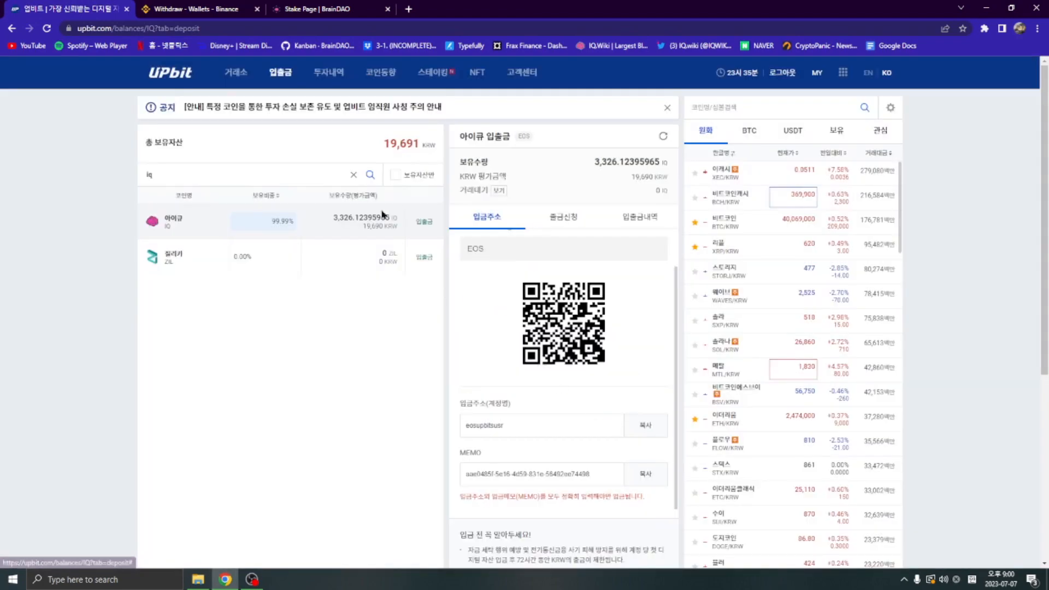
- Return to Binance's withdrawal form and paste the copied Upbit deposit MEMO into it
{"action": "left_click", "coordinate": [215, 10]}
{"action": "left_click", "coordinate": [422, 444]}
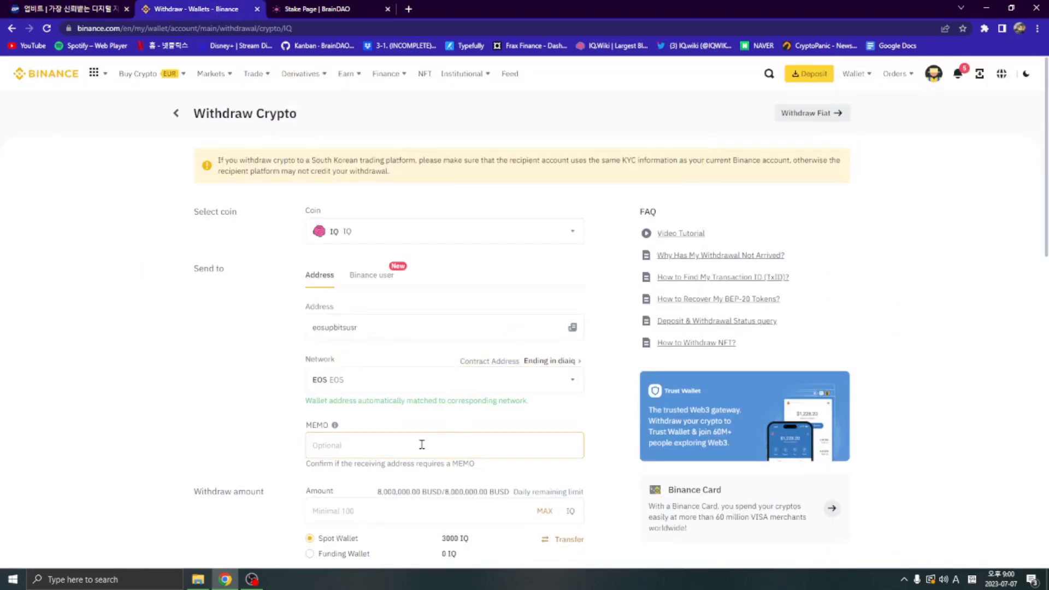
{"action": "key", "text": "ctrl+v"}
- Set the withdrawal amount to 3000 IQ
{"action": "scroll", "coordinate": [436, 463], "scroll_direction": "down", "scroll_amount": 1}
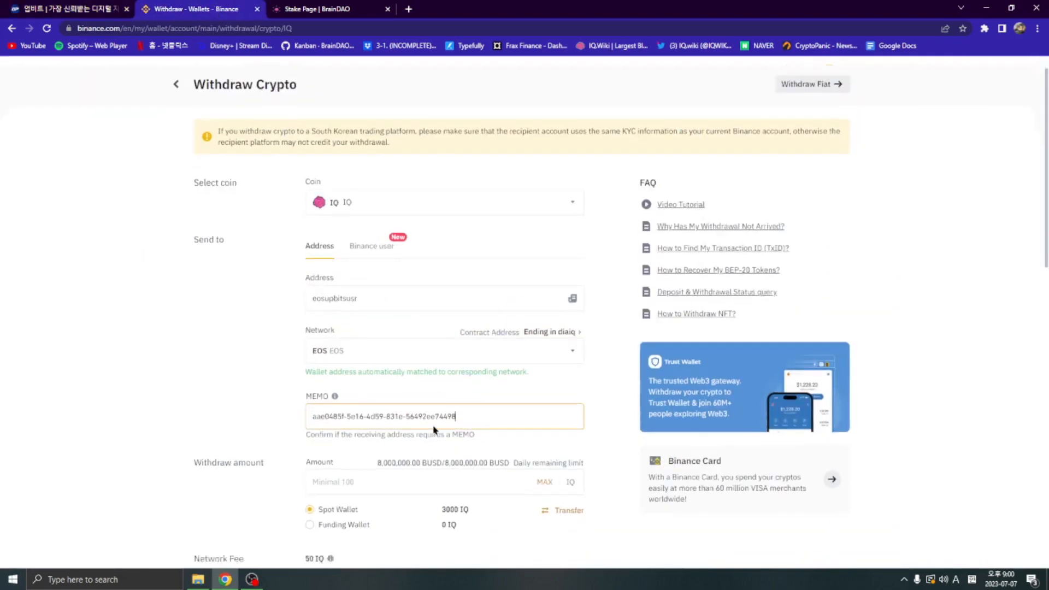
{"action": "left_click", "coordinate": [466, 459]}
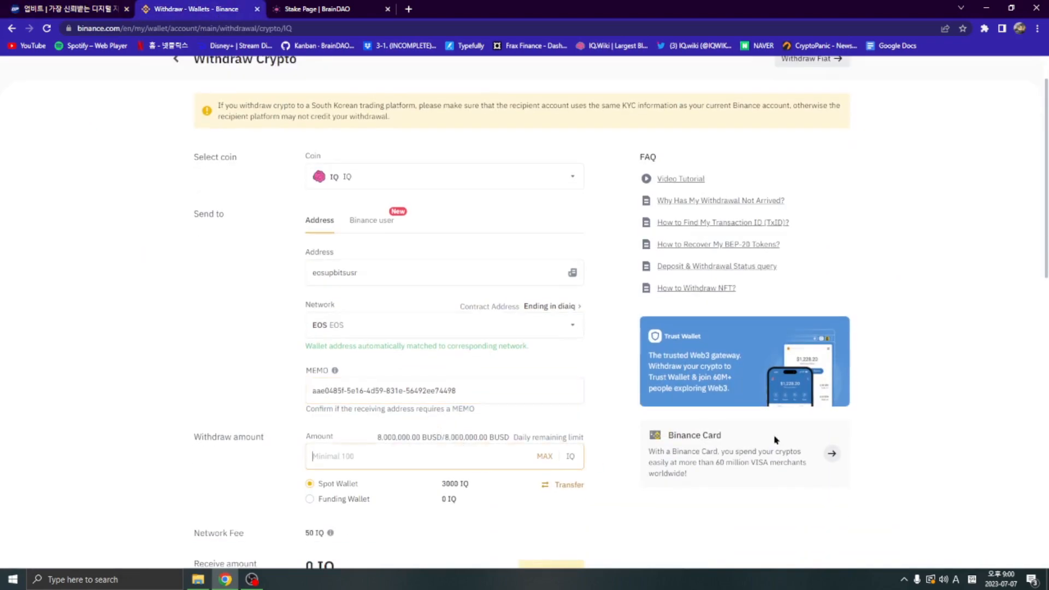
{"action": "type", "text": "3000"}
{"action": "scroll", "coordinate": [664, 394], "scroll_direction": "down", "scroll_amount": 1}
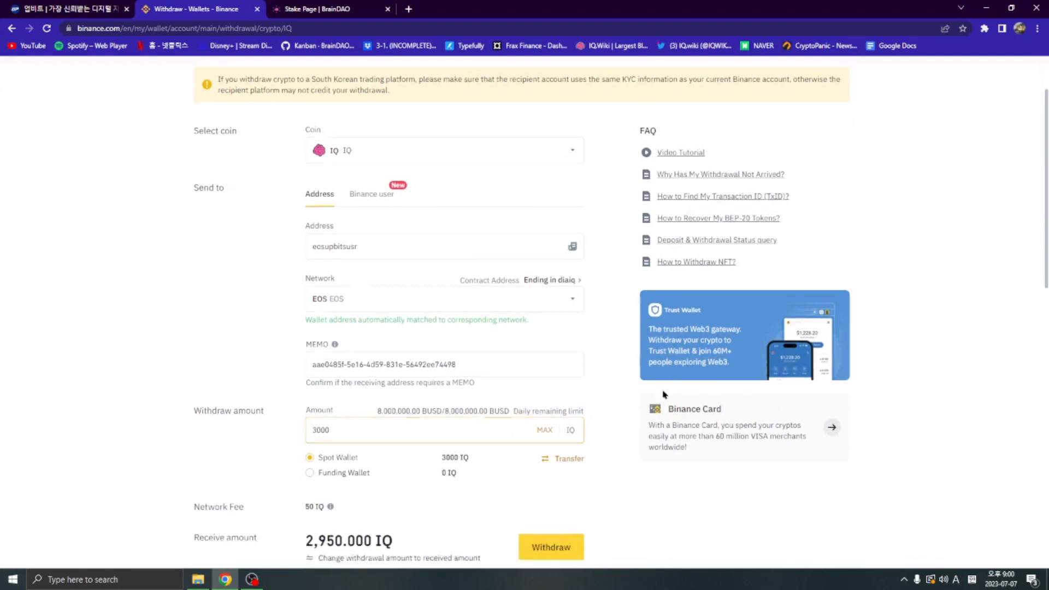
- Review the withdrawal details, submit the IQ withdrawal and continue past its summary to security verification
{"action": "scroll", "coordinate": [664, 394], "scroll_direction": "down", "scroll_amount": 1}
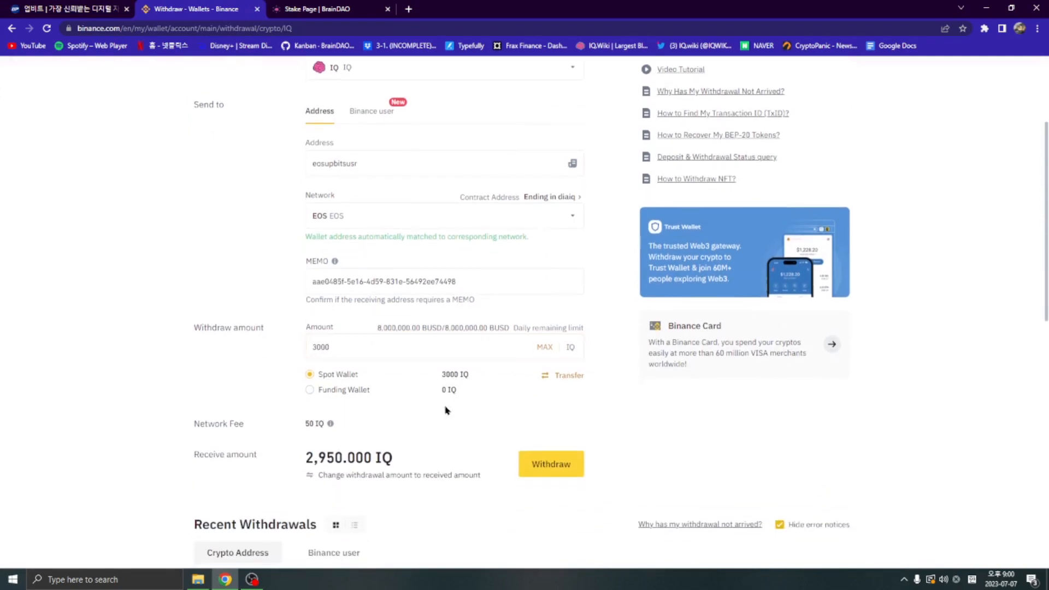
{"action": "scroll", "coordinate": [605, 300], "scroll_direction": "up", "scroll_amount": 1}
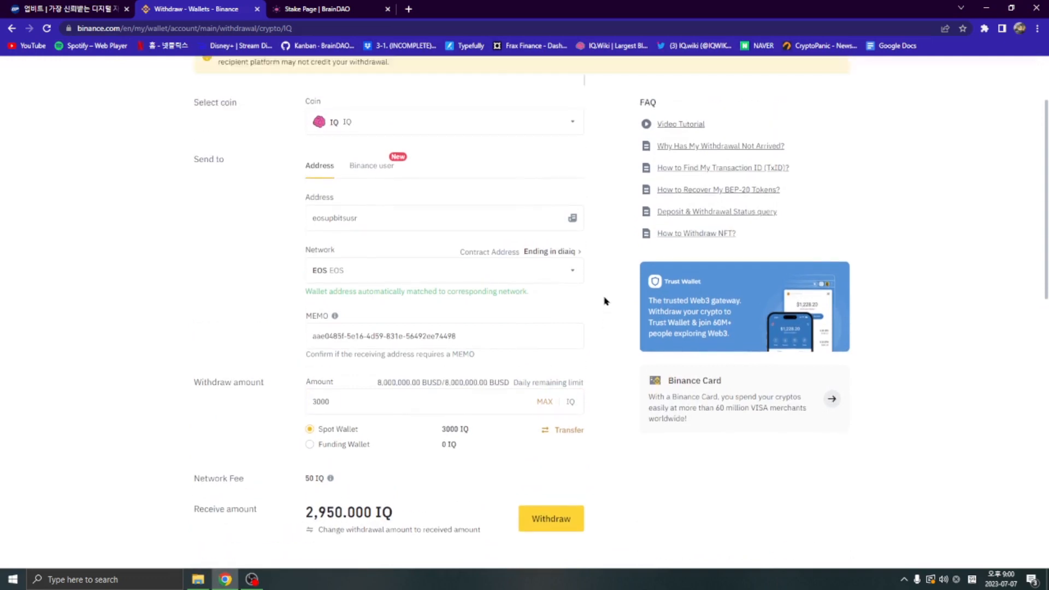
{"action": "scroll", "coordinate": [605, 300], "scroll_direction": "down", "scroll_amount": 1}
{"action": "left_click", "coordinate": [550, 466]}
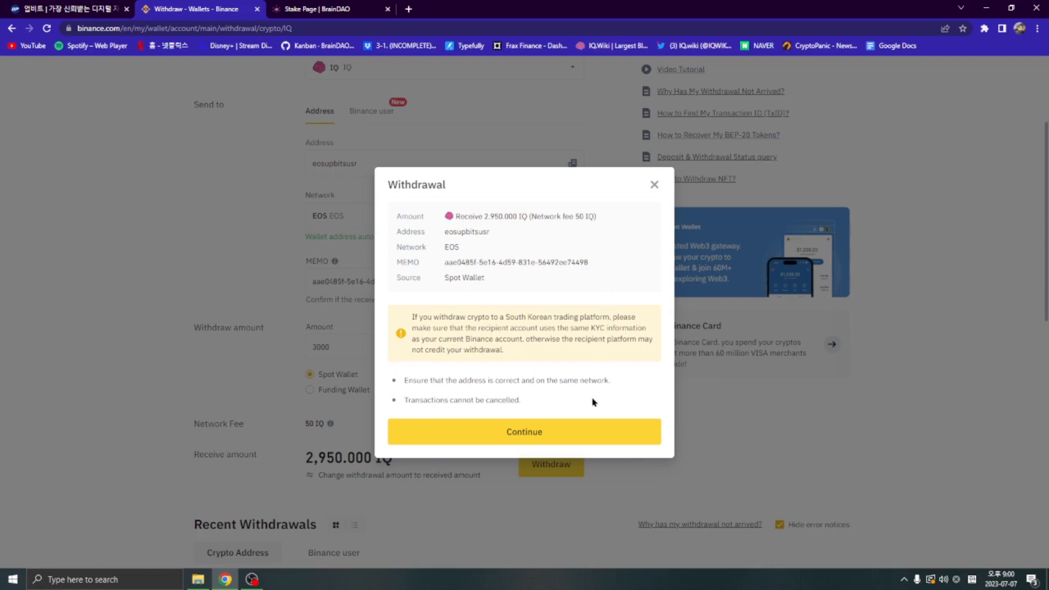
{"action": "left_click", "coordinate": [524, 432]}
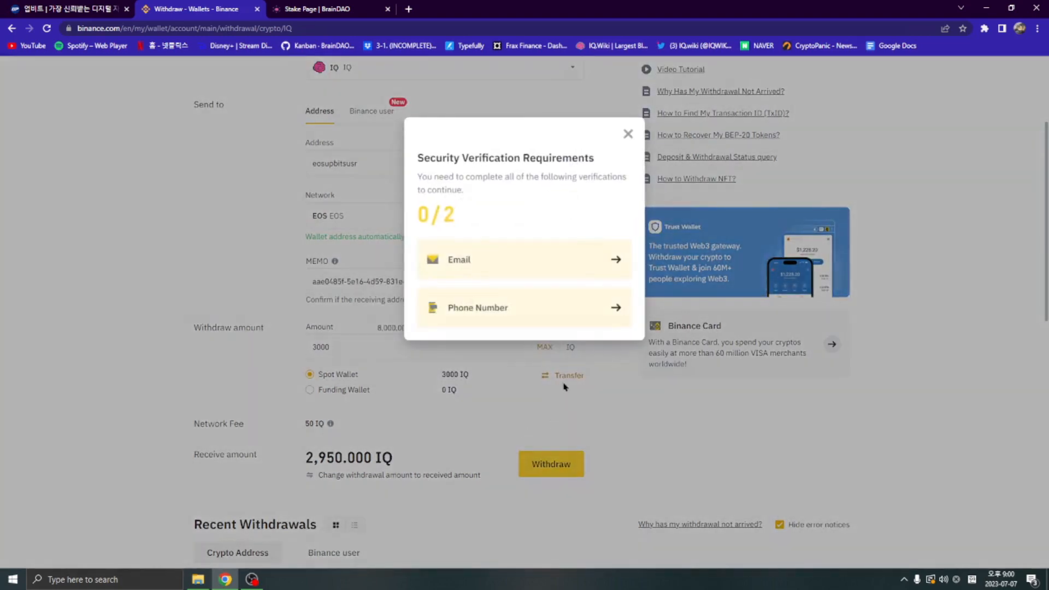